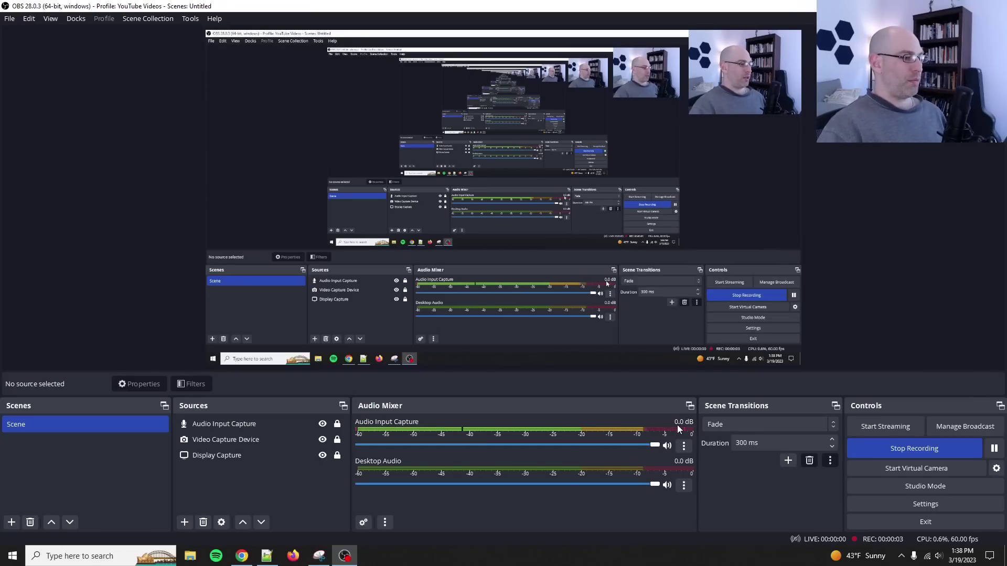
Scroll the Implied Cognition chat, then bring up the SparsePrimingRepresentations examples folder on GitHub
key(alt+Tab)
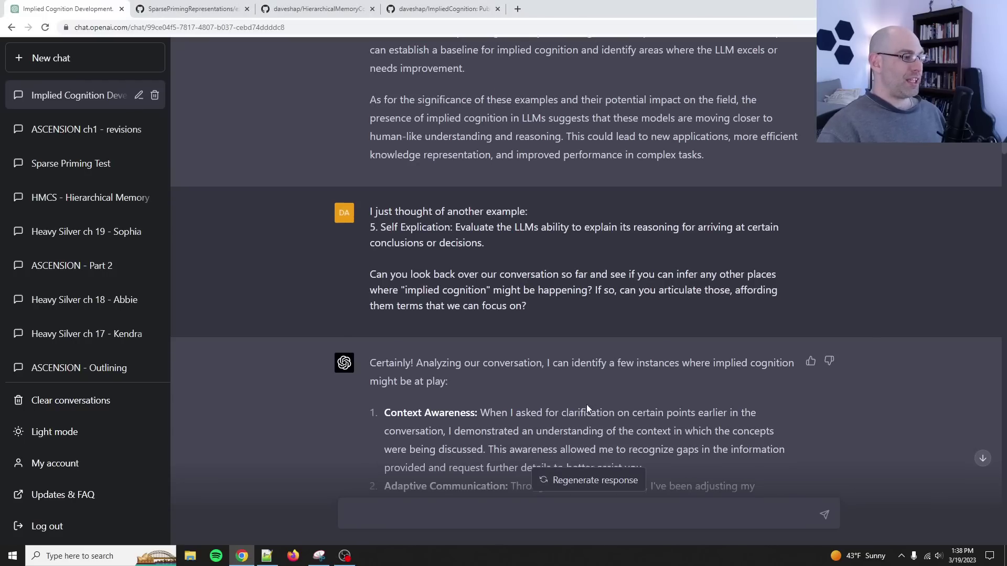
scroll(586, 404, down, 10)
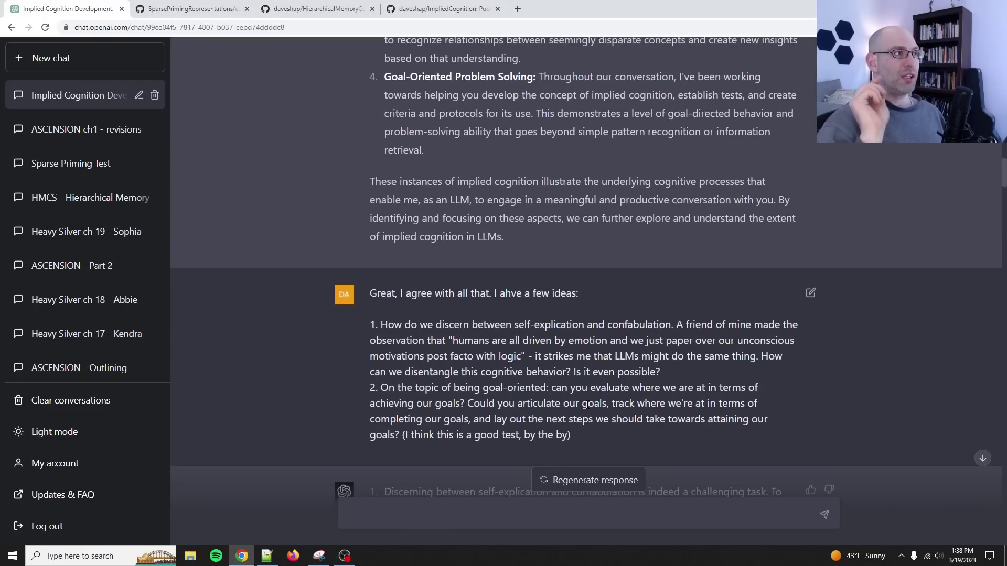
scroll(363, 139, up, 15)
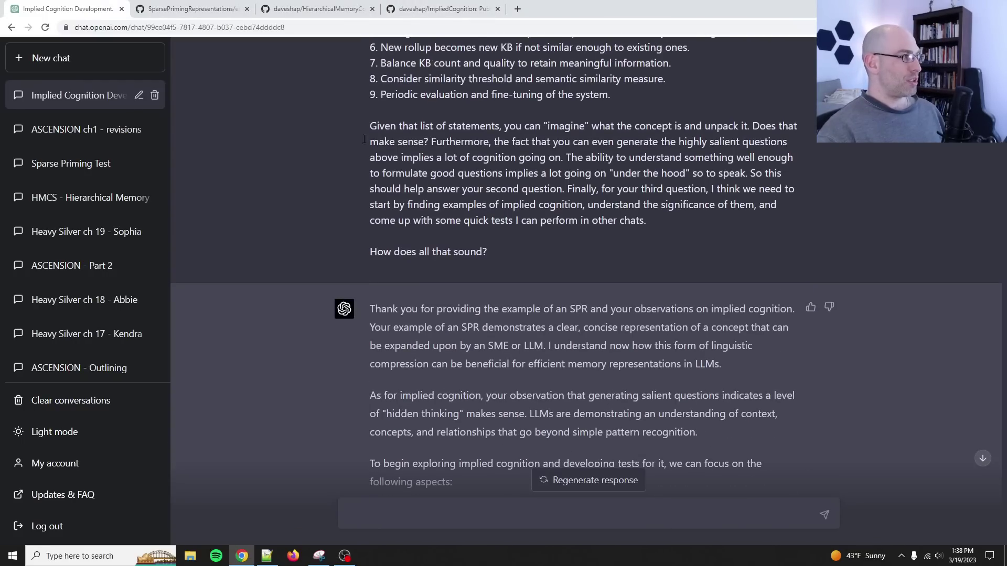
click(223, 7)
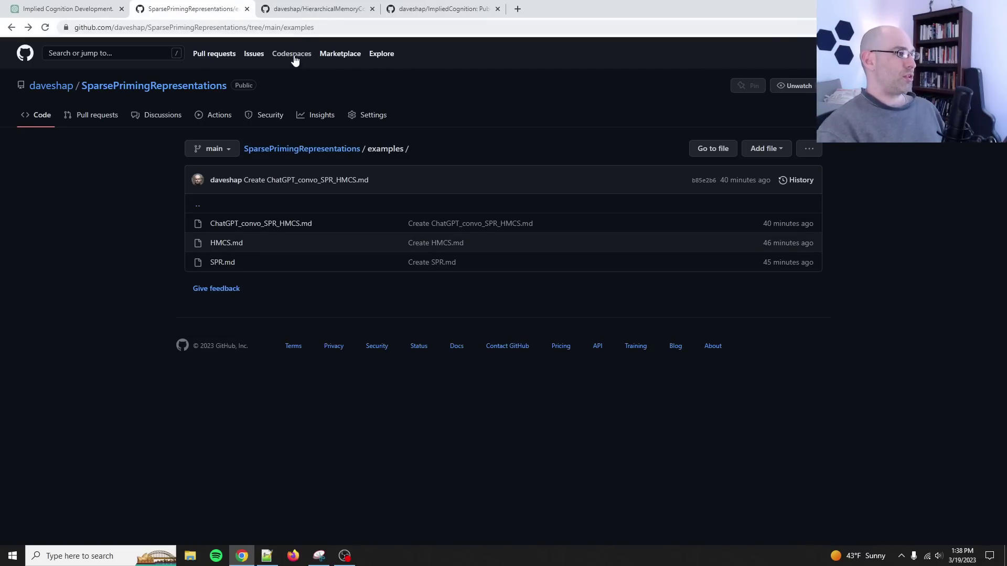
click(193, 85)
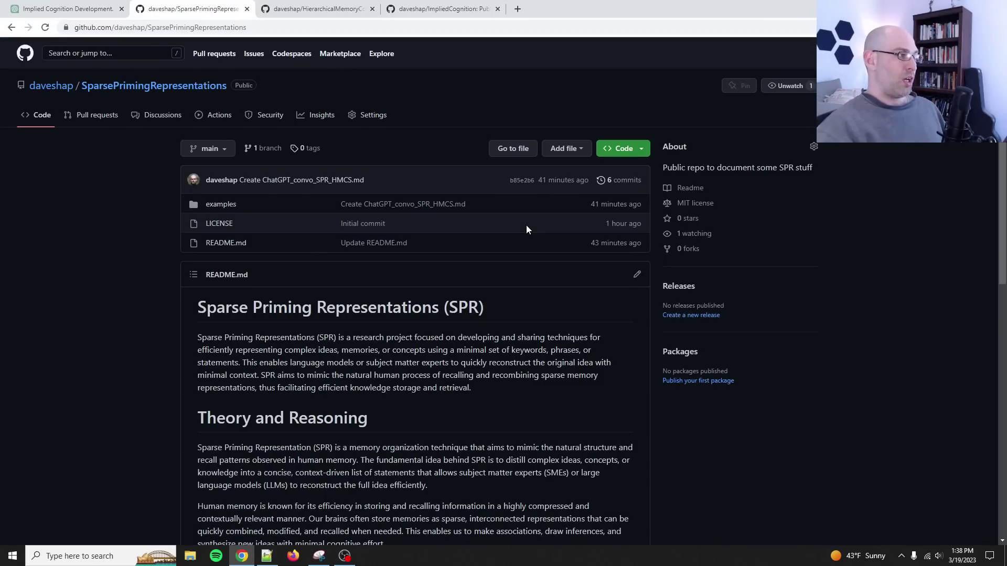
scroll(527, 229, down, 3)
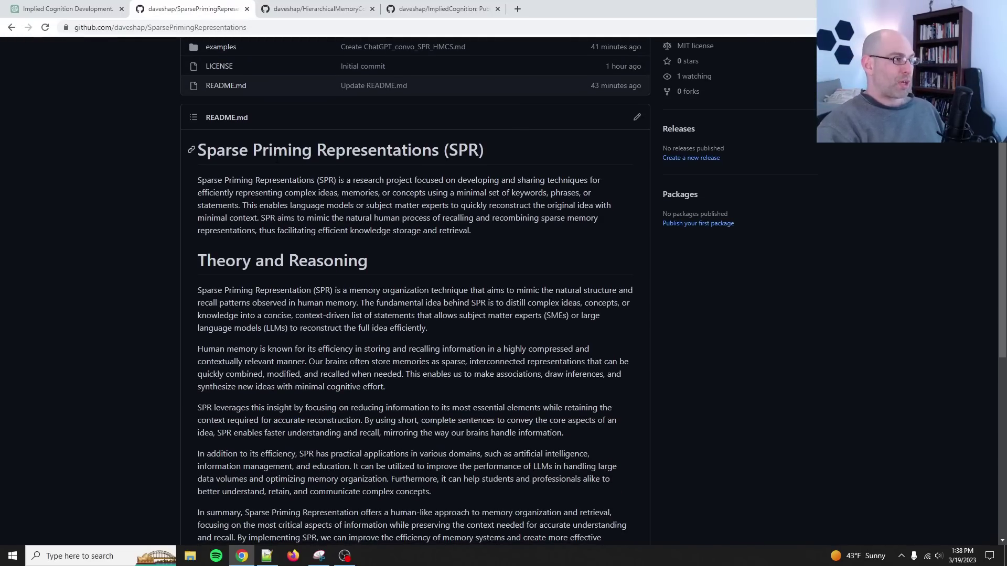
triple_click(512, 157)
triple_click(512, 157)
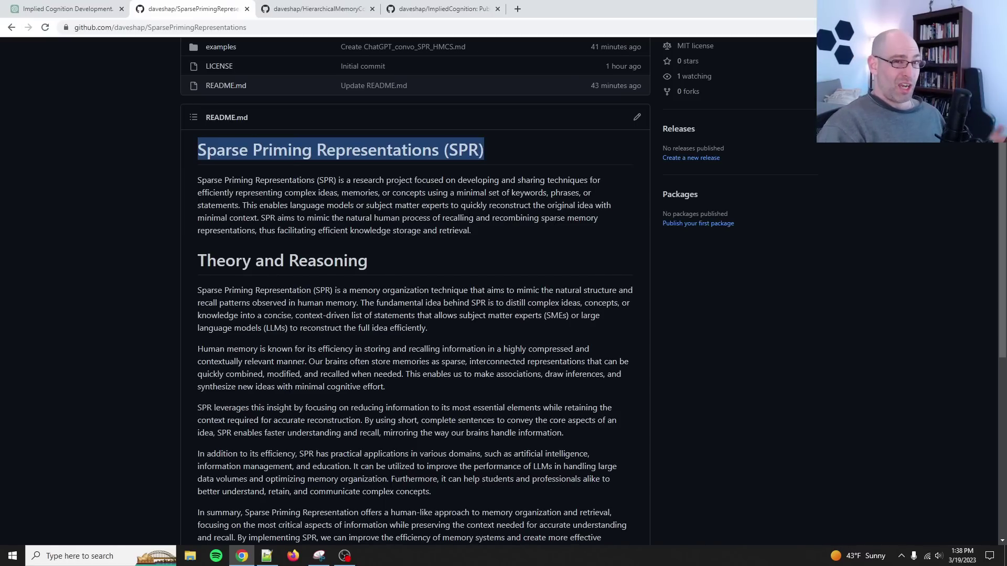
scroll(506, 220, up, 3)
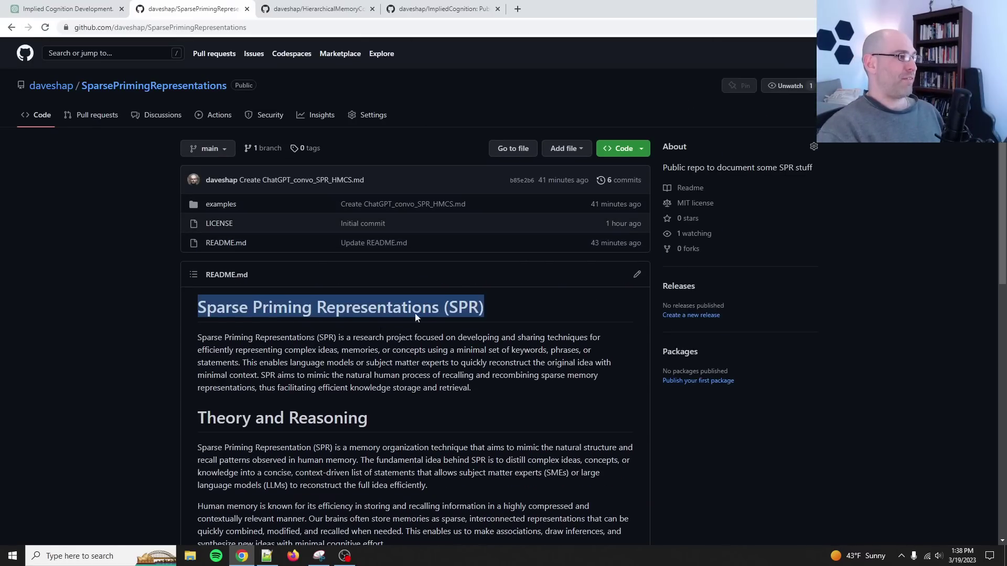
scroll(412, 222, down, 10)
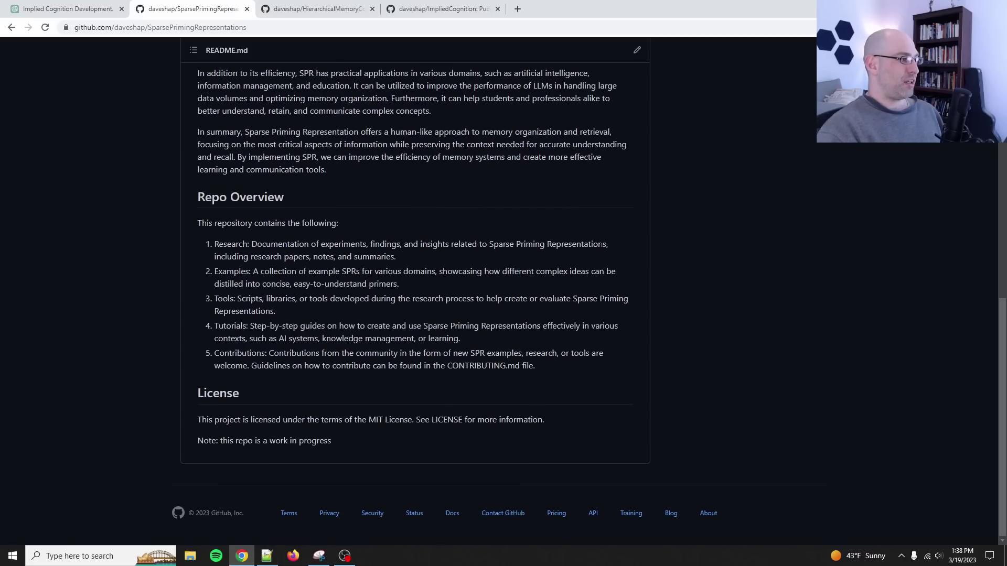
scroll(431, 205, up, 9)
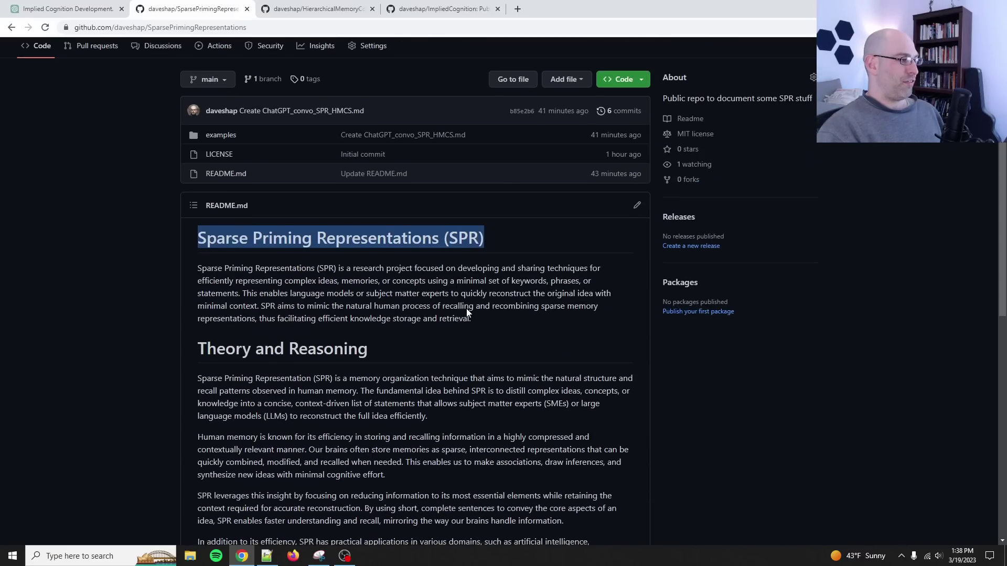
scroll(431, 205, down, 3)
scroll(415, 283, up, 3)
click(225, 142)
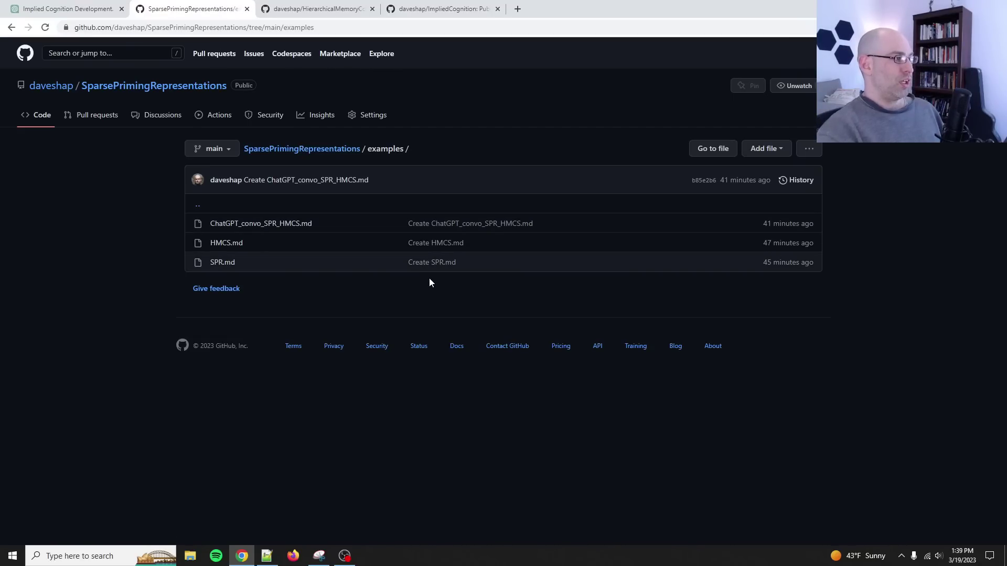
Open SPR.md and highlight its first four bullets, through 'Short, complete sentences provide context'
click(221, 263)
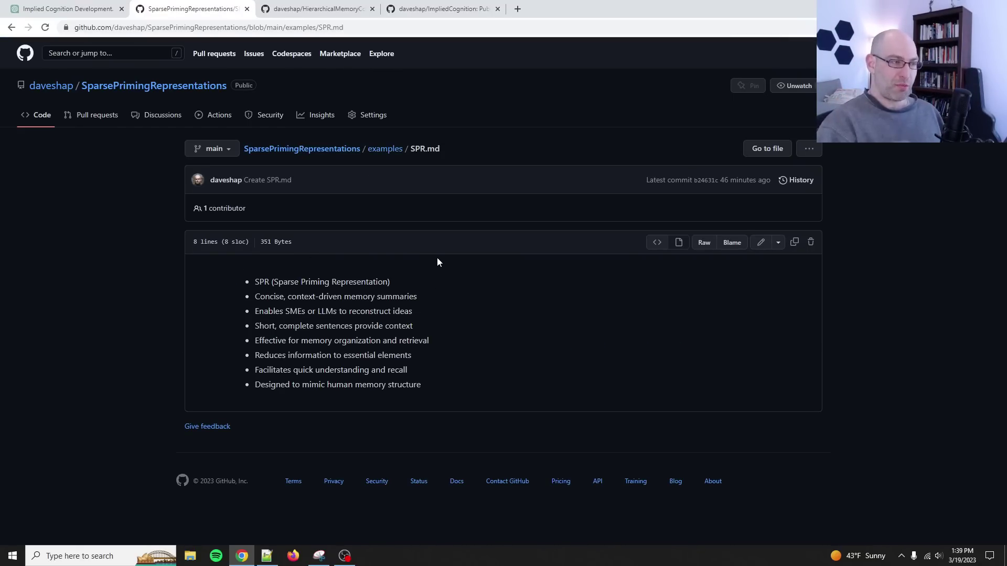
drag(256, 283, 402, 292)
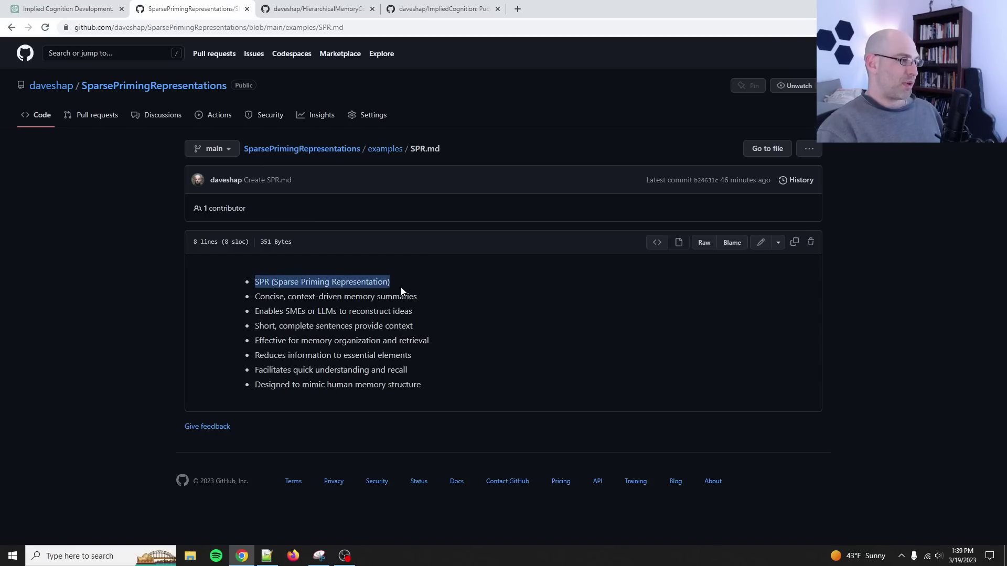
drag(259, 297, 450, 296)
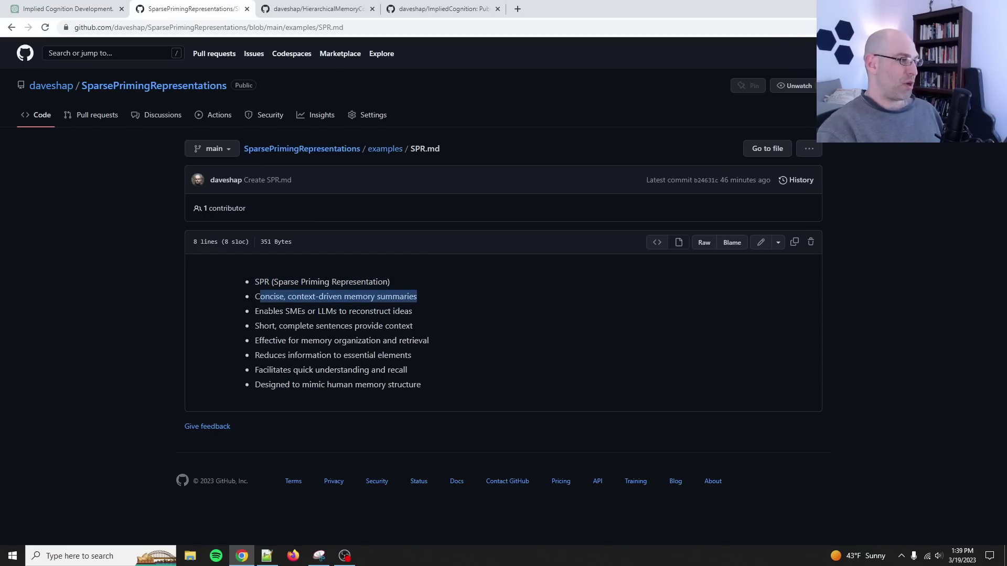
drag(260, 312, 353, 312)
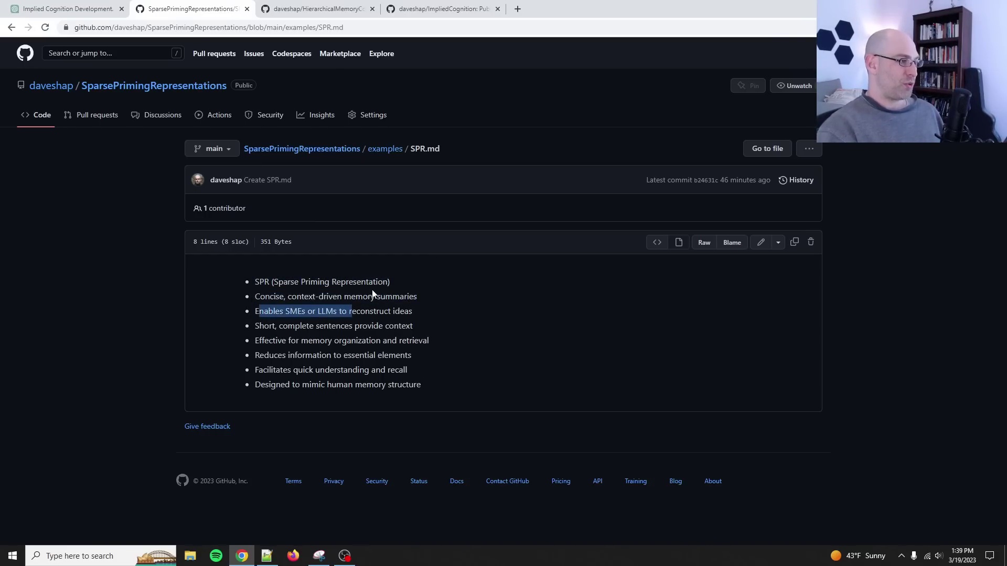
drag(255, 328, 410, 330)
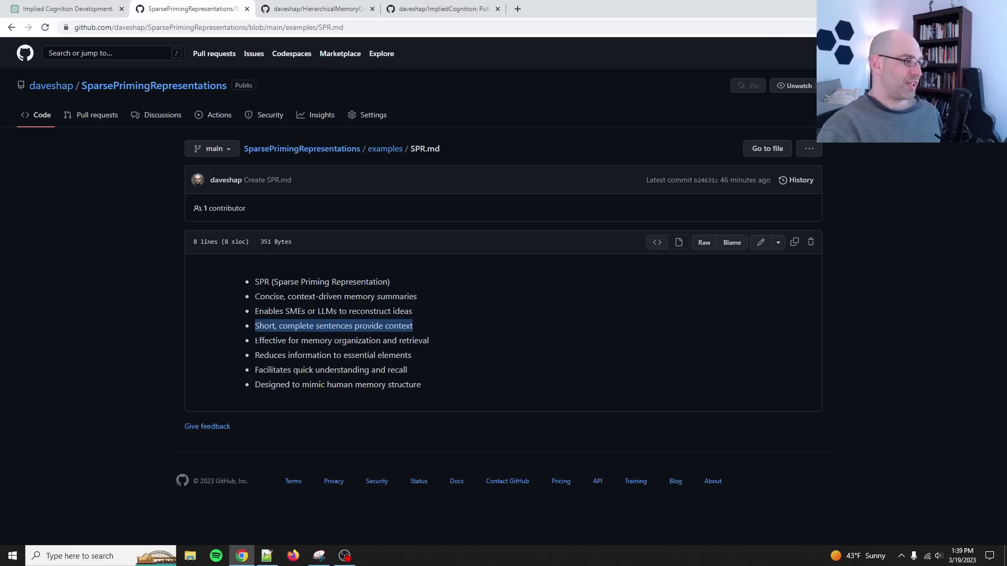
Highlight the remaining four SPR bullets, then select the whole eight-line list and clear it
drag(255, 342, 432, 342)
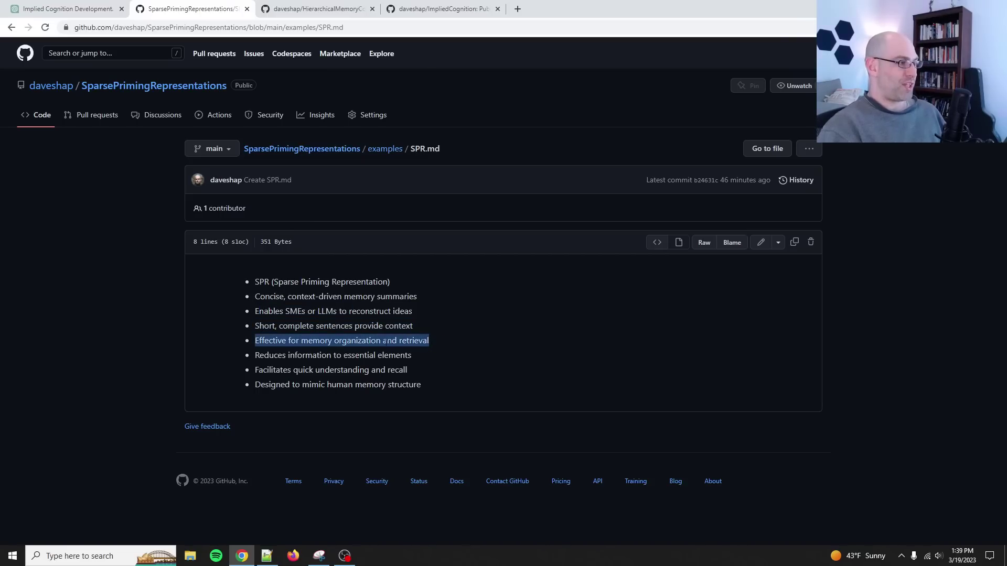
drag(269, 356, 459, 361)
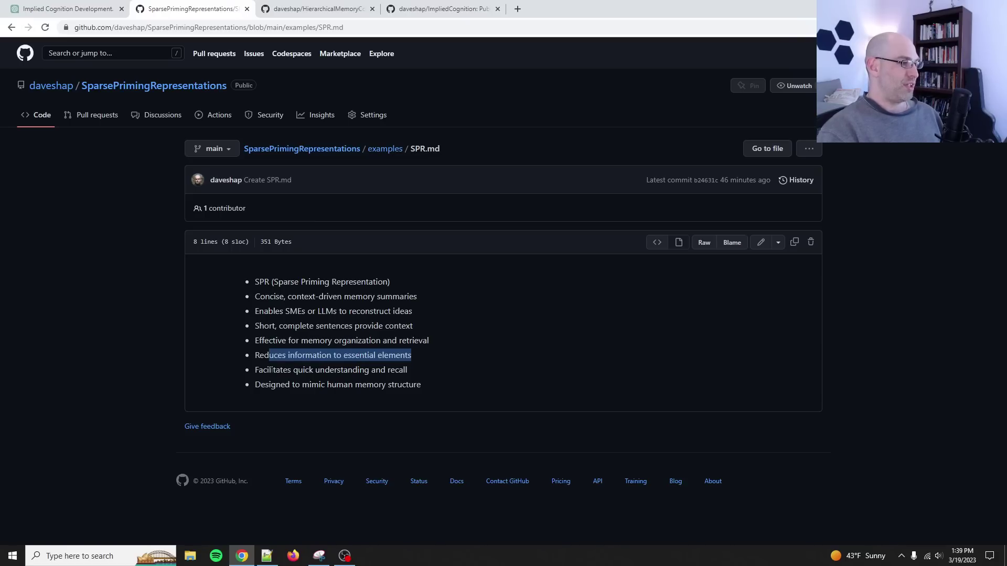
drag(271, 369, 455, 374)
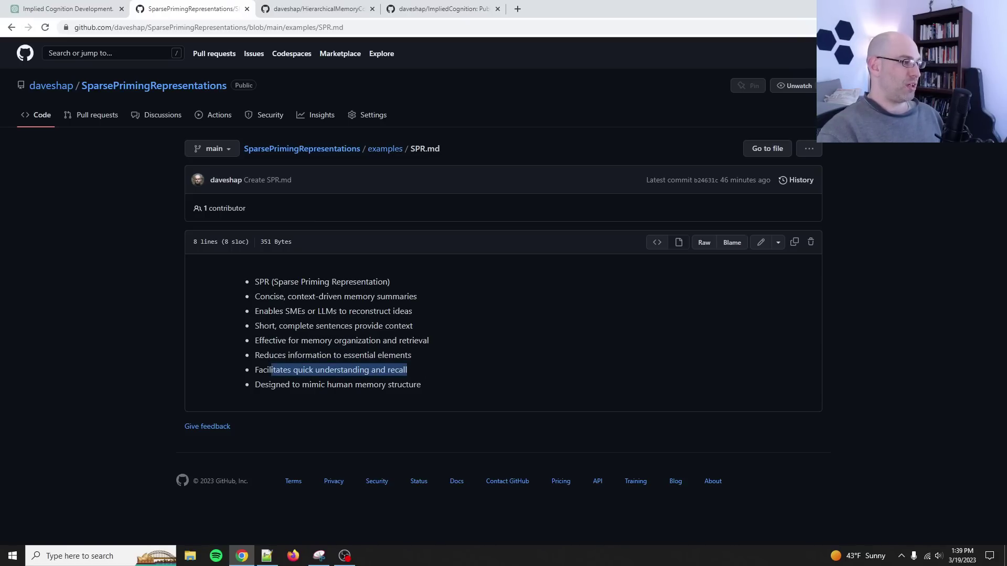
drag(266, 386, 425, 387)
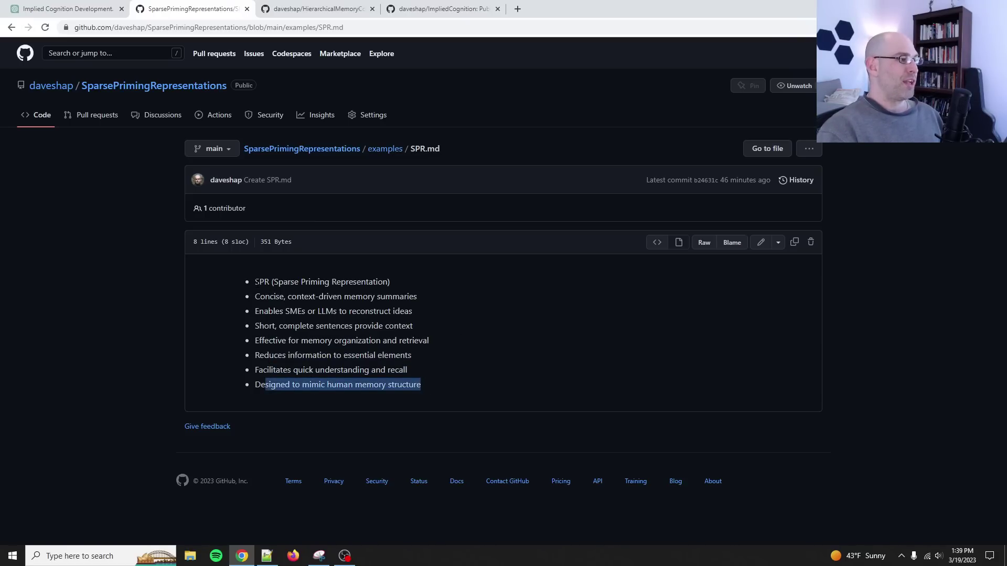
drag(254, 281, 428, 390)
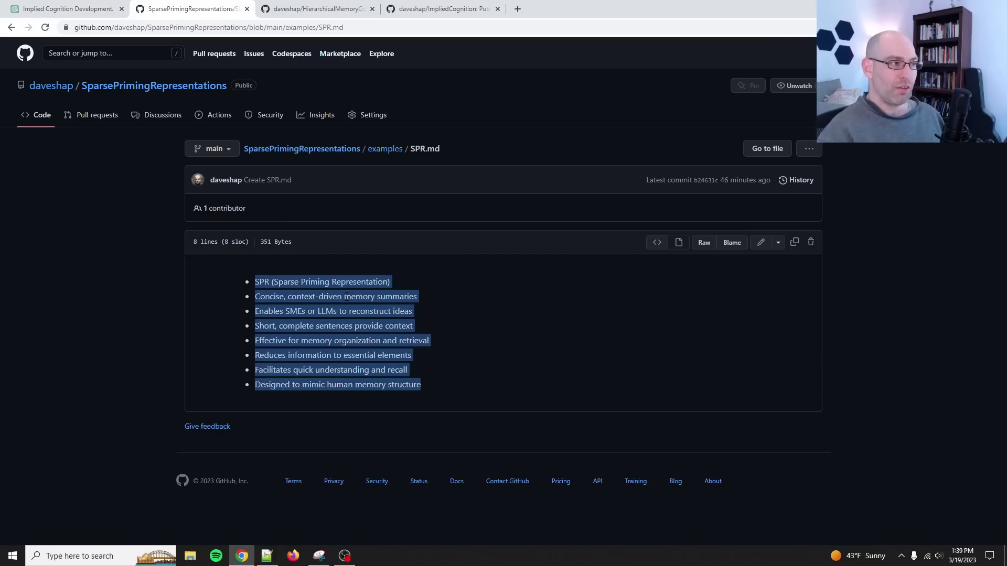
click(387, 279)
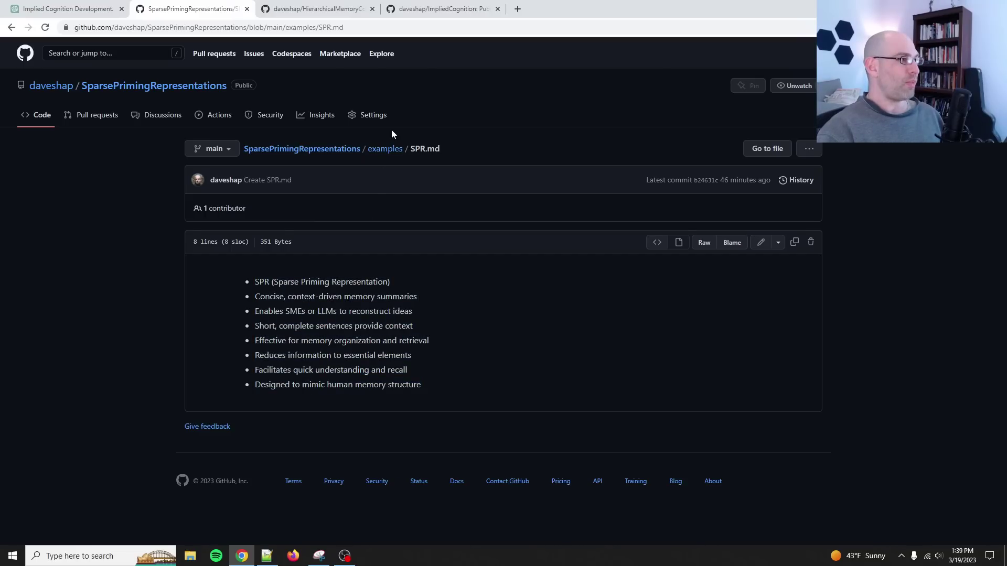
Open HMCS.md from the examples folder and select its bullet list
click(385, 149)
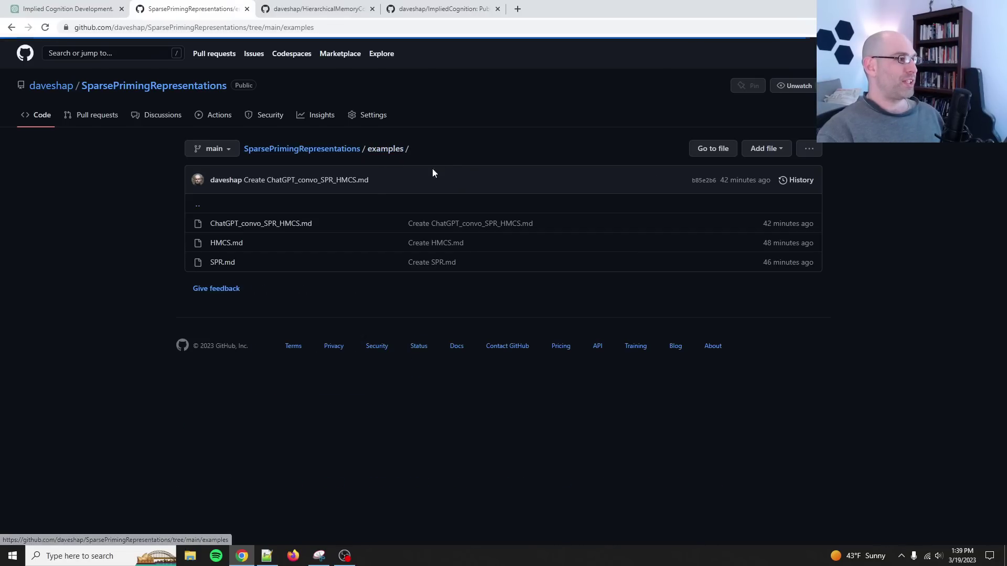
click(226, 244)
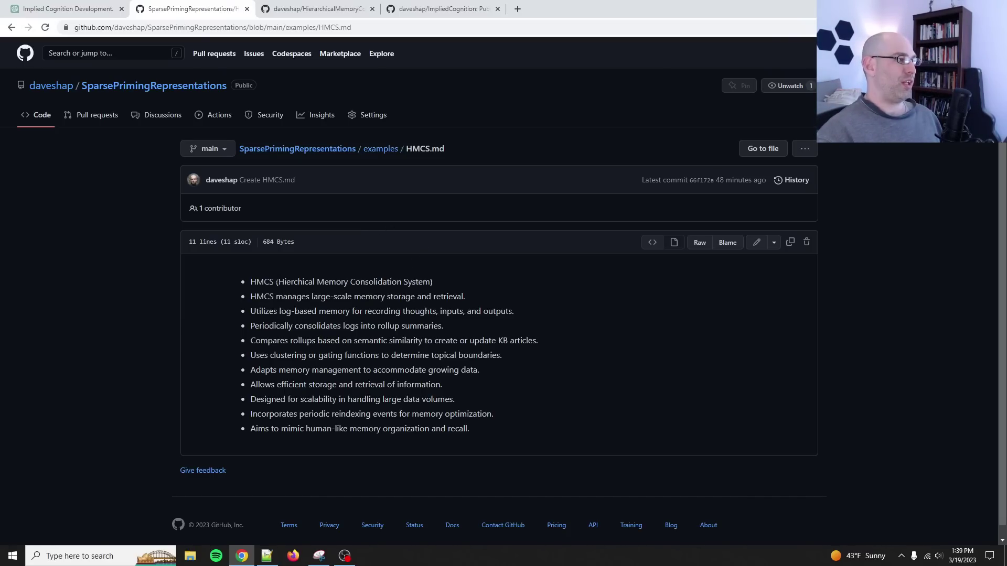
drag(269, 282, 536, 417)
click(245, 285)
drag(270, 282, 509, 422)
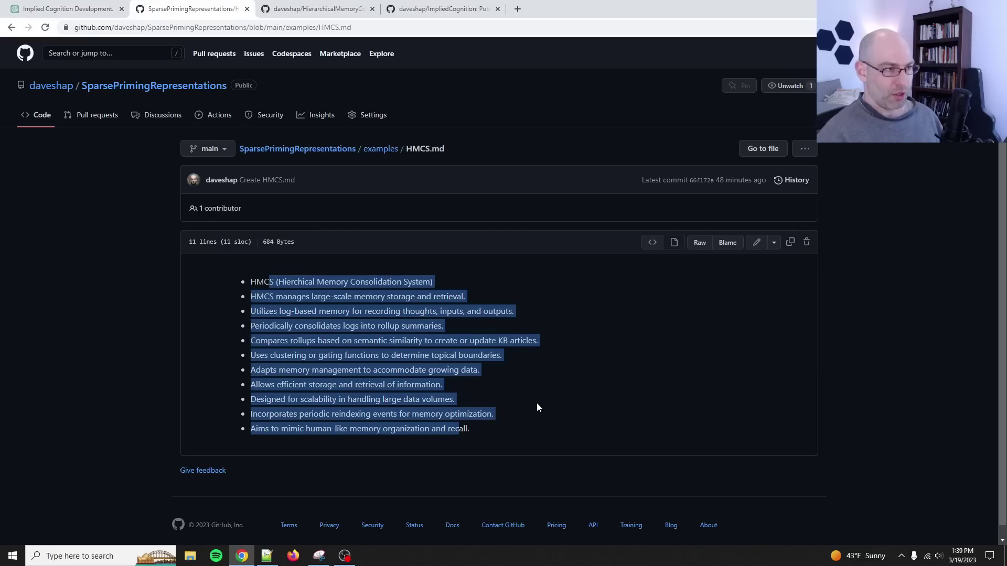
Review the SparsePrimingRepresentations README, then bring up the HierarchicalMemoryConsolidationSystem repository
click(319, 150)
scroll(385, 229, down, 10)
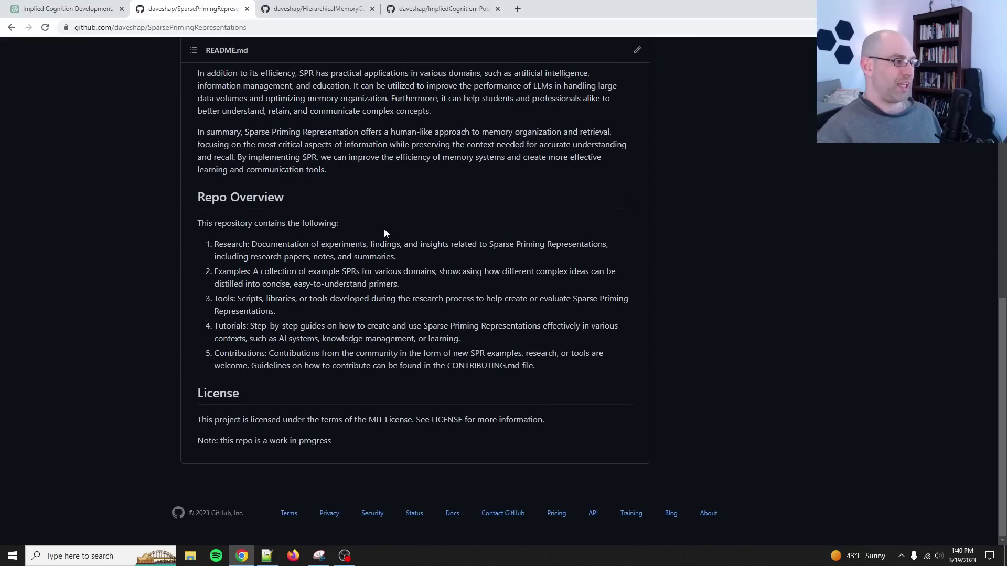
scroll(385, 230, up, 10)
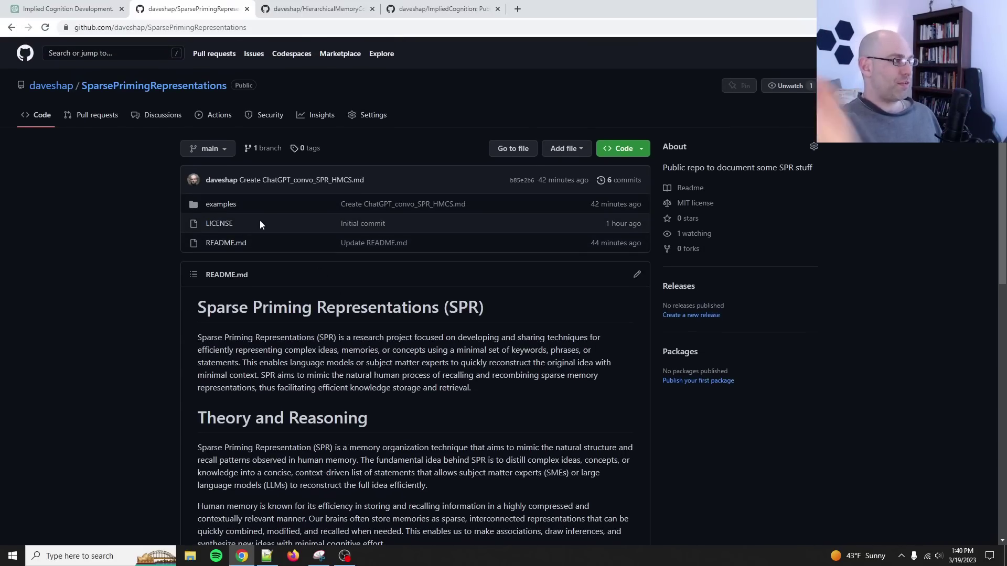
scroll(262, 228, down, 5)
scroll(252, 205, up, 5)
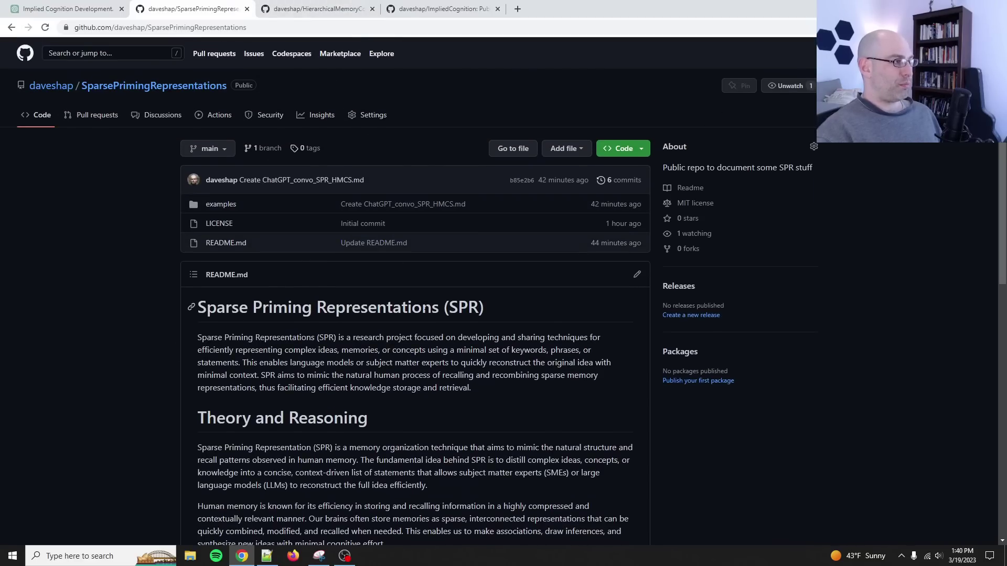
click(307, 9)
scroll(443, 367, up, 4)
scroll(443, 367, up, 4)
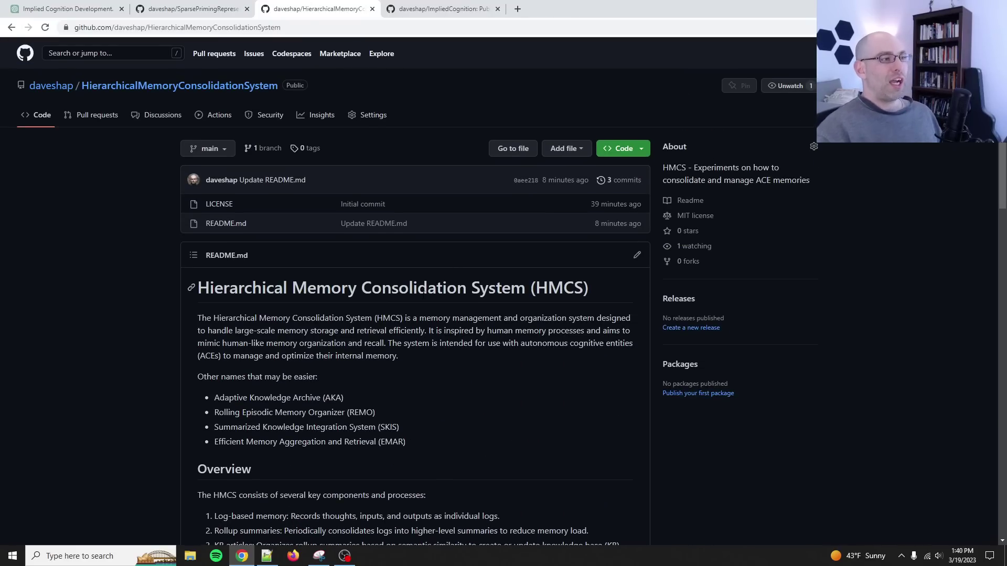
click(68, 8)
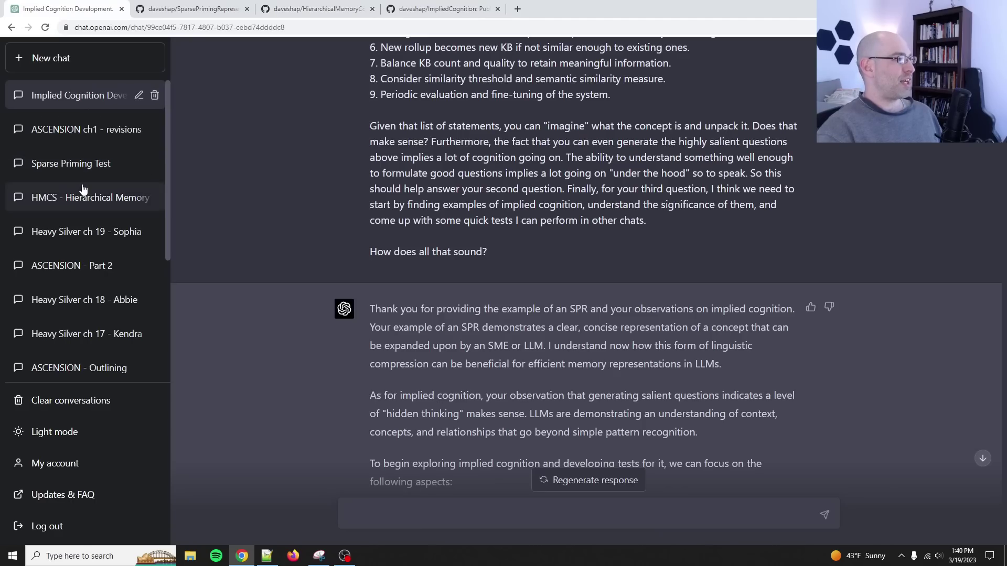
scroll(830, 212, up, 10)
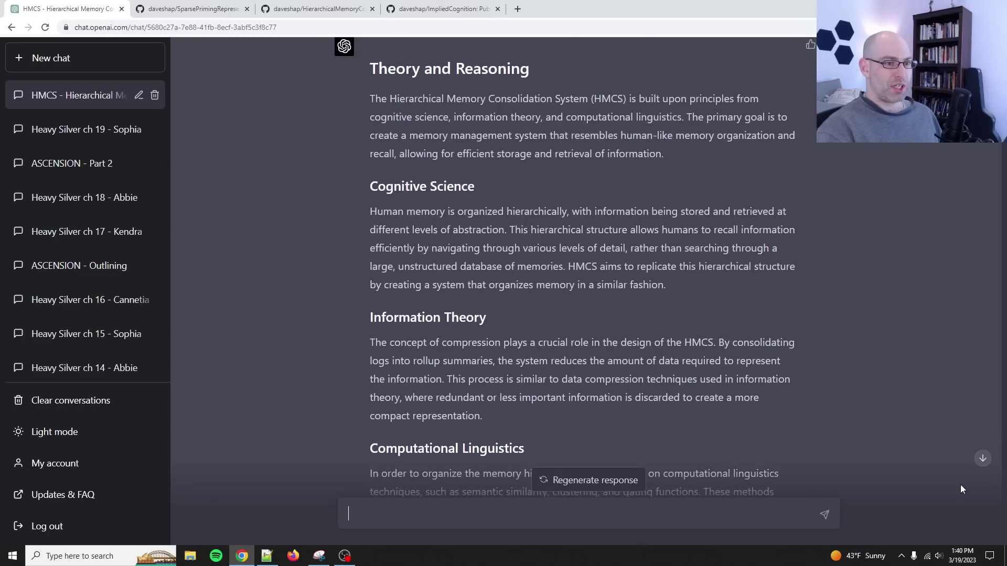
scroll(549, 311, up, 15)
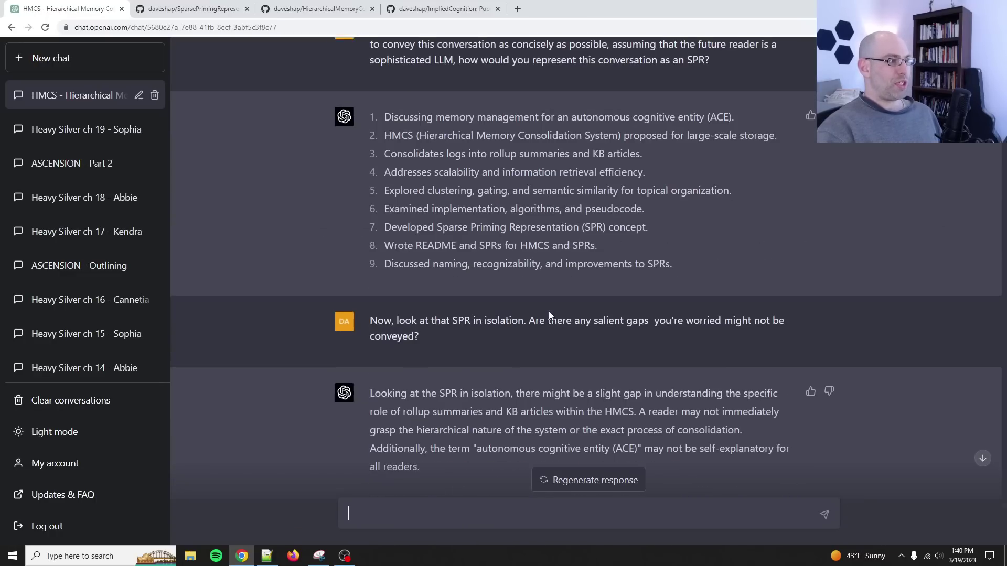
scroll(548, 310, down, 15)
scroll(549, 311, up, 5)
scroll(530, 282, up, 20)
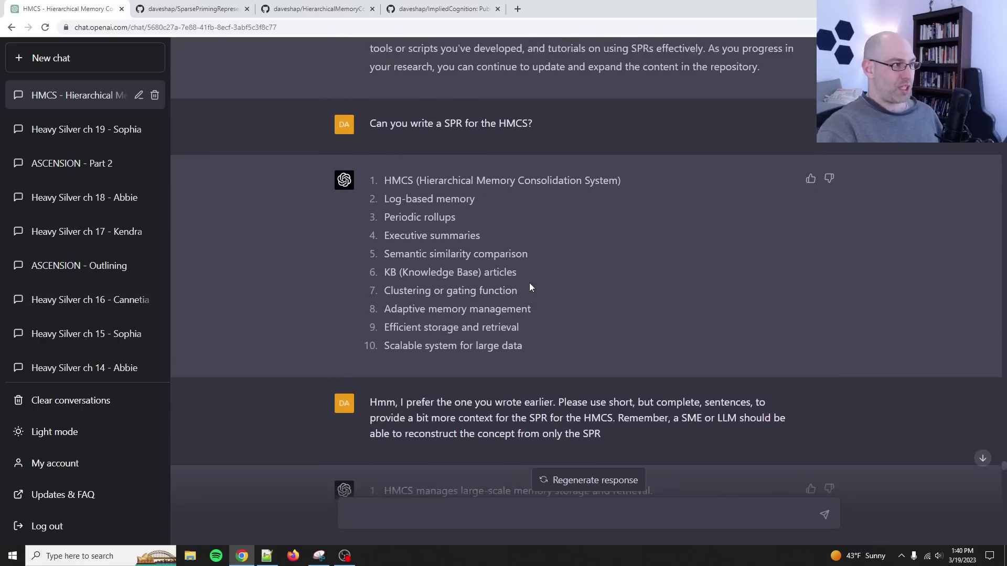
scroll(530, 283, up, 20)
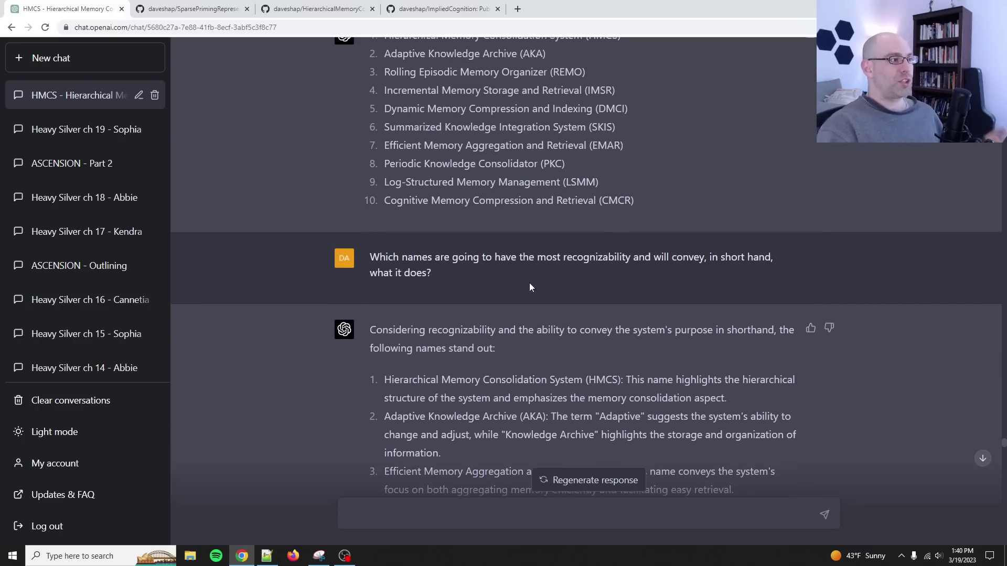
scroll(530, 282, up, 10)
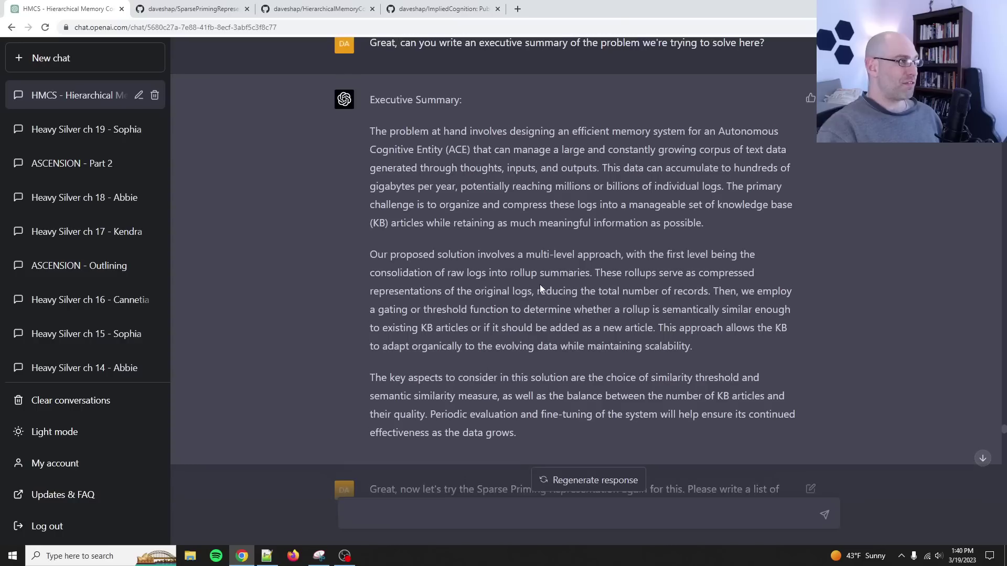
scroll(431, 112, up, 15)
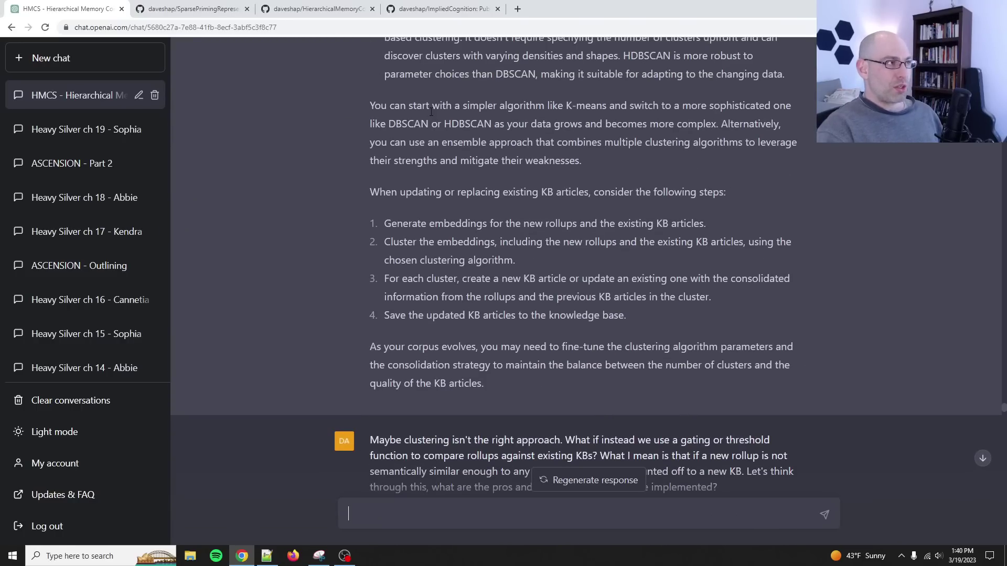
Bring up the HierarchicalMemoryConsolidationSystem repository and read through the top of its README
click(194, 8)
click(315, 9)
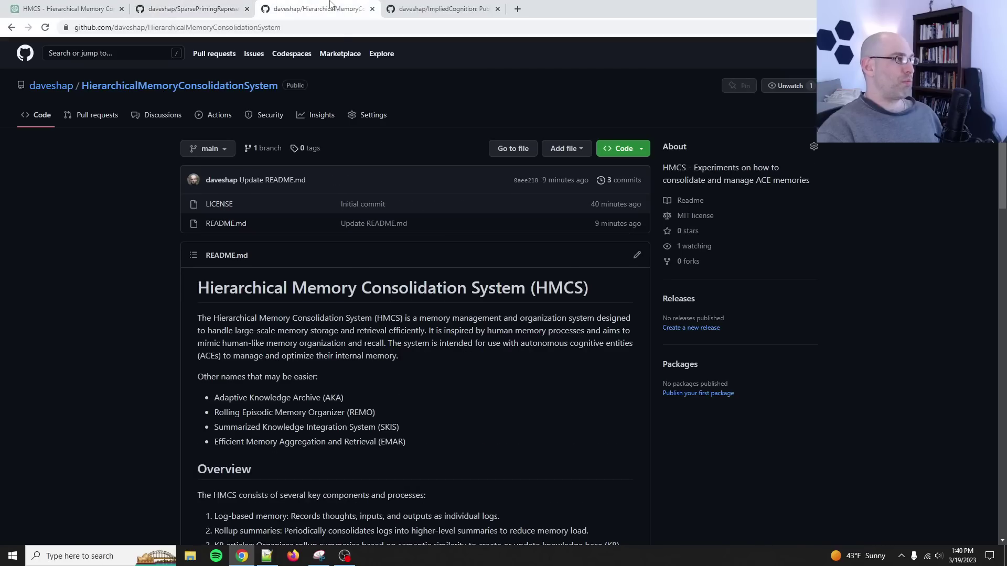
scroll(385, 245, down, 1)
scroll(385, 246, down, 20)
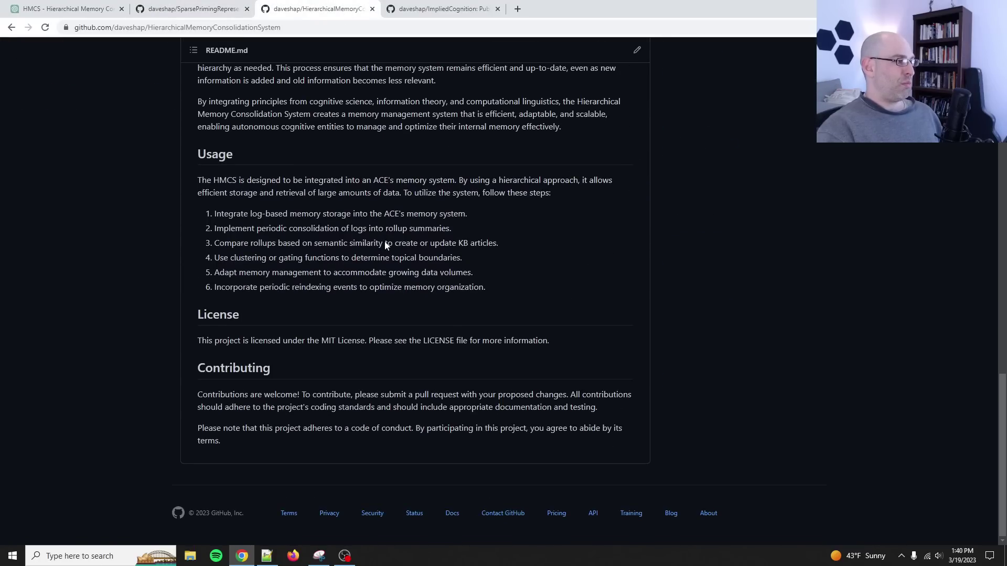
scroll(415, 242, up, 20)
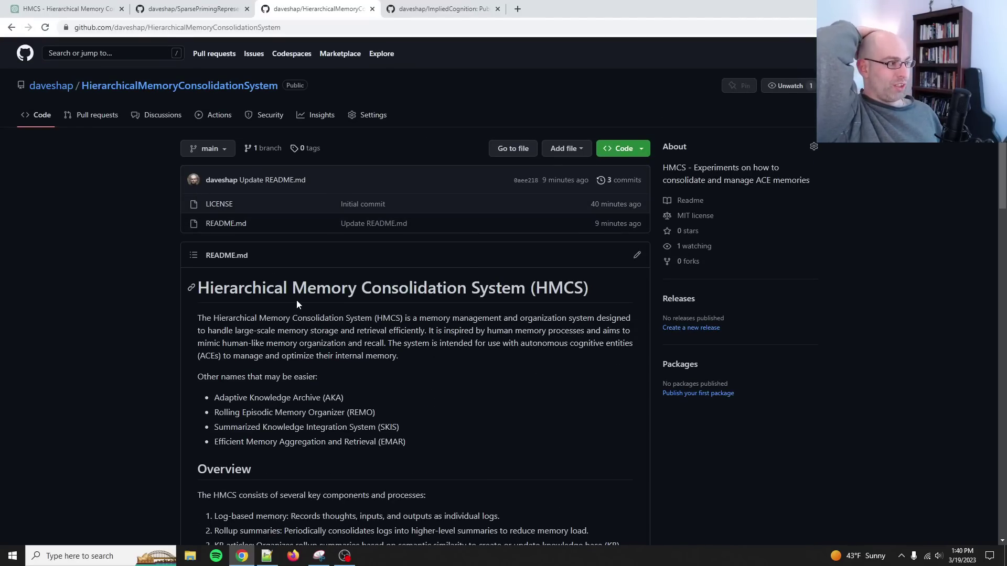
scroll(273, 341, down, 1)
scroll(273, 341, down, 4)
drag(226, 254, 368, 354)
click(367, 354)
Select the README's Usage steps through the License heading
scroll(357, 325, down, 12)
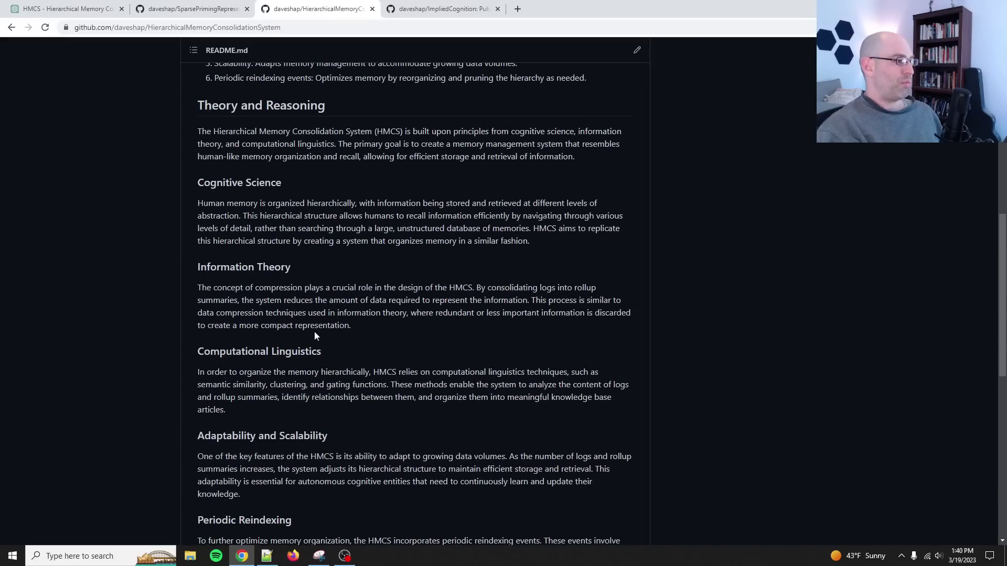
drag(212, 259, 521, 360)
click(516, 361)
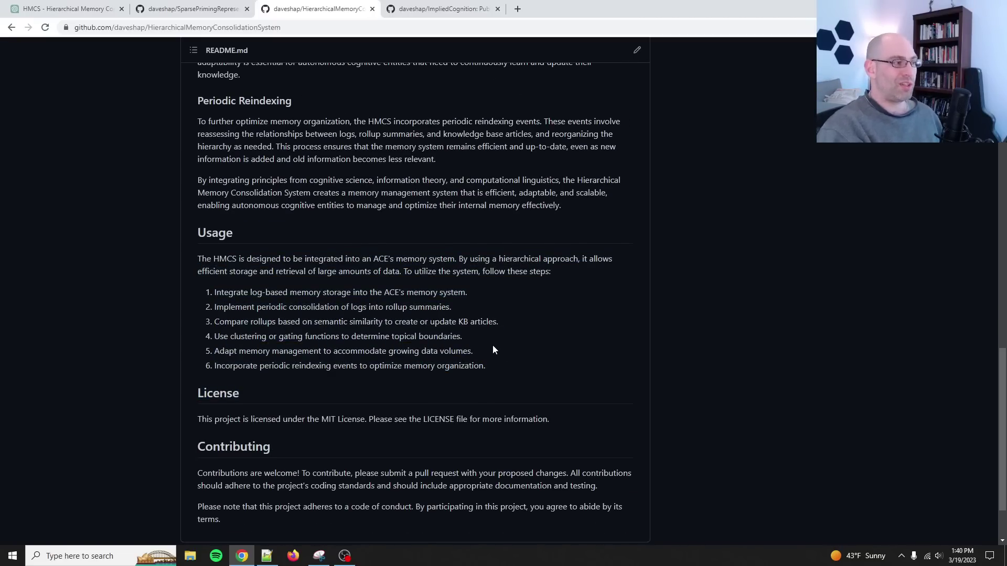
scroll(357, 330, down, 3)
scroll(357, 330, up, 10)
scroll(477, 307, up, 9)
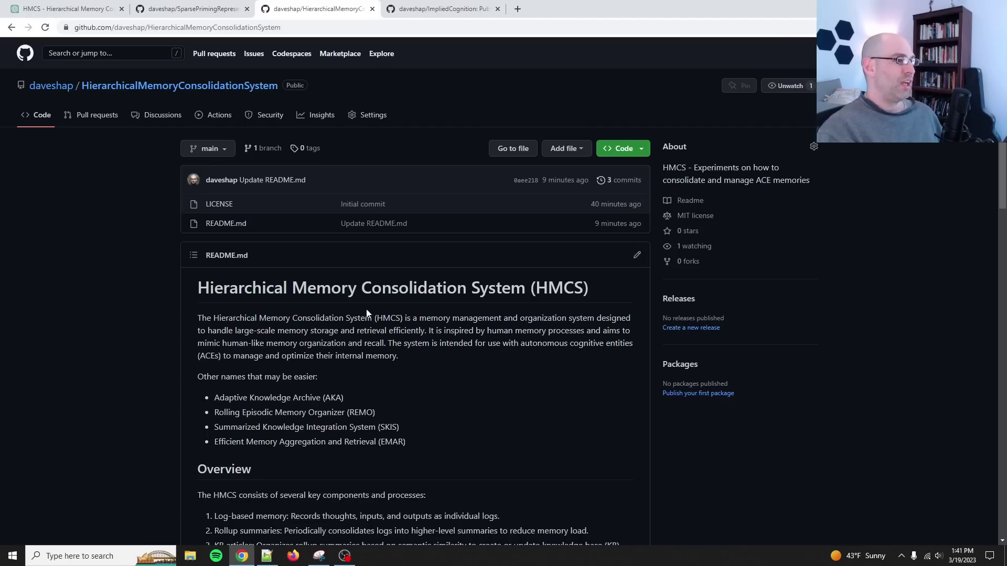
scroll(368, 196, down, 2)
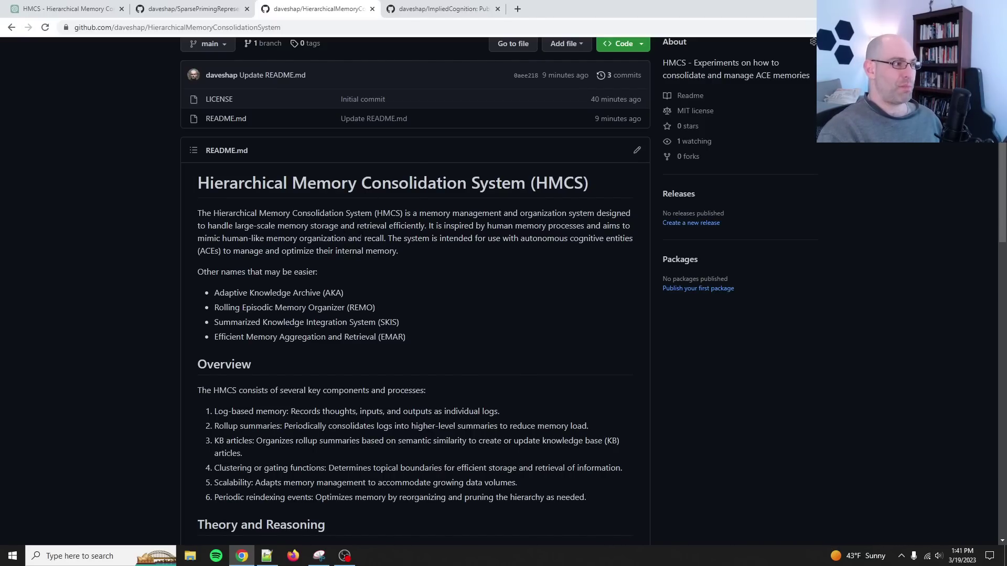
Highlight the alternative names Adaptive Knowledge Archive (AKA) and Rolling Episodic Memory Organizer (REMO)
drag(215, 293, 362, 298)
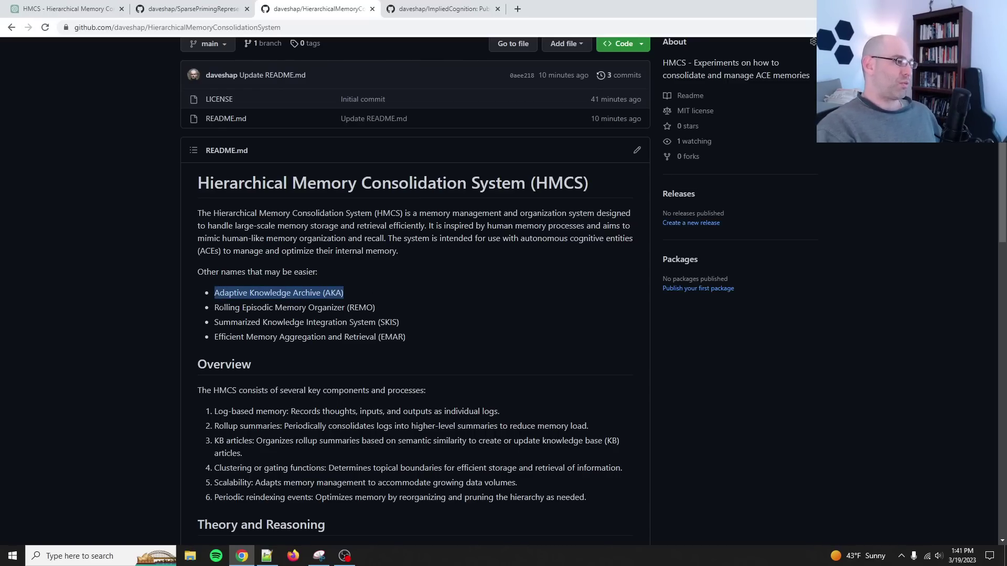
mouse_move(222, 307)
mouse_down()
mouse_move(341, 301)
mouse_move(210, 309)
mouse_up()
click(363, 307)
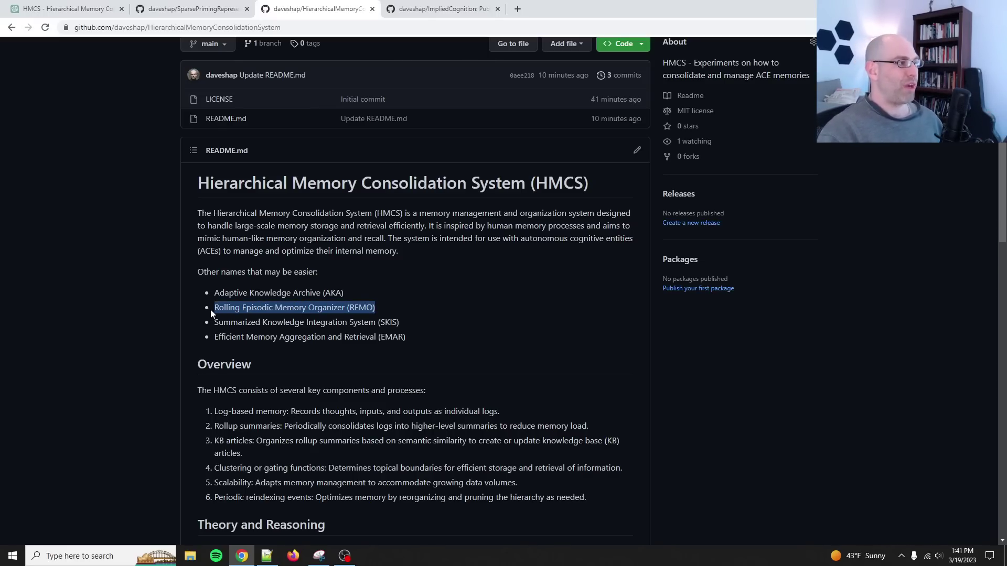
scroll(287, 333, down, 2)
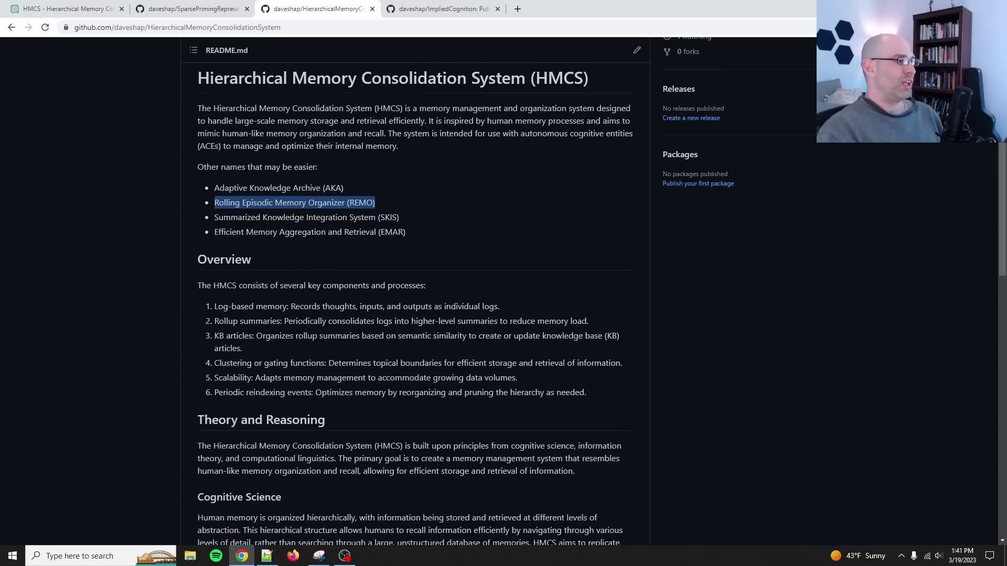
scroll(317, 250, down, 15)
scroll(325, 271, up, 6)
scroll(325, 270, up, 12)
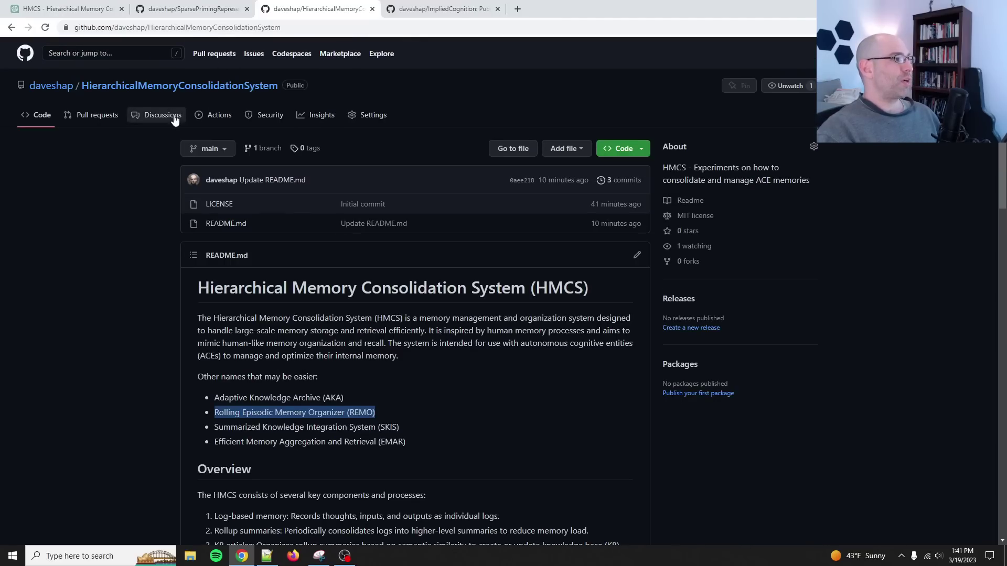
View the empty Discussions pages of both the HMCS and SPR repositories
click(174, 118)
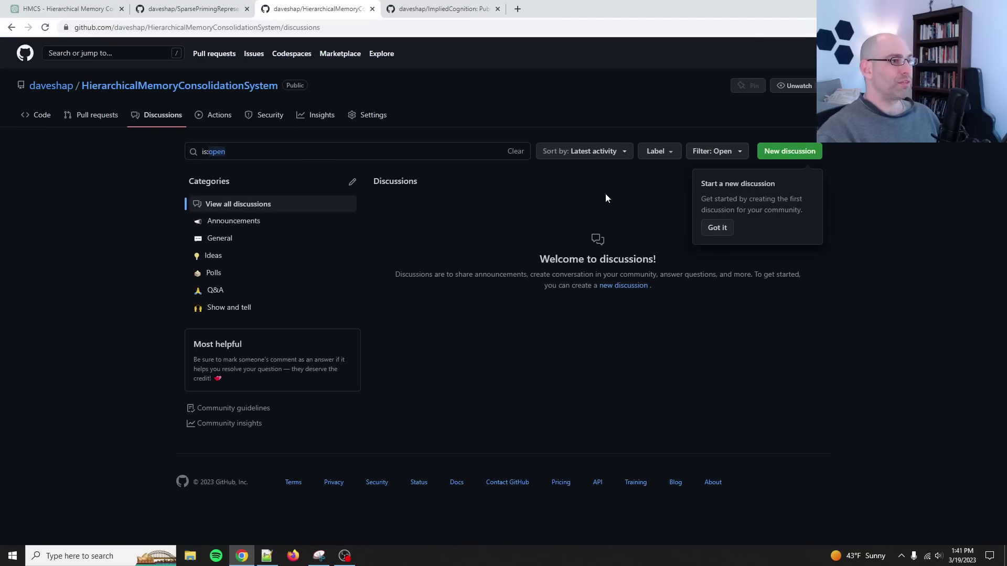
click(202, 7)
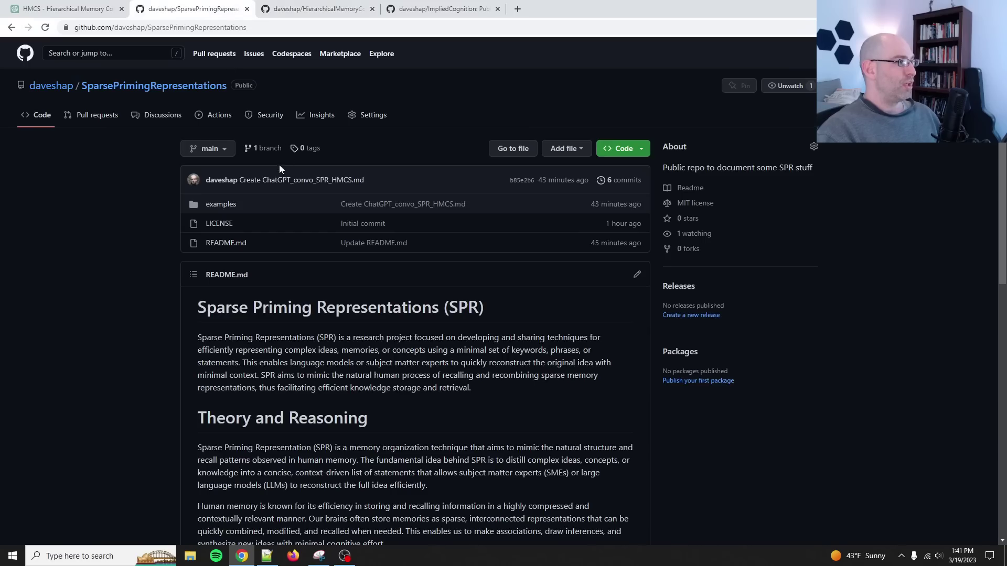
click(174, 119)
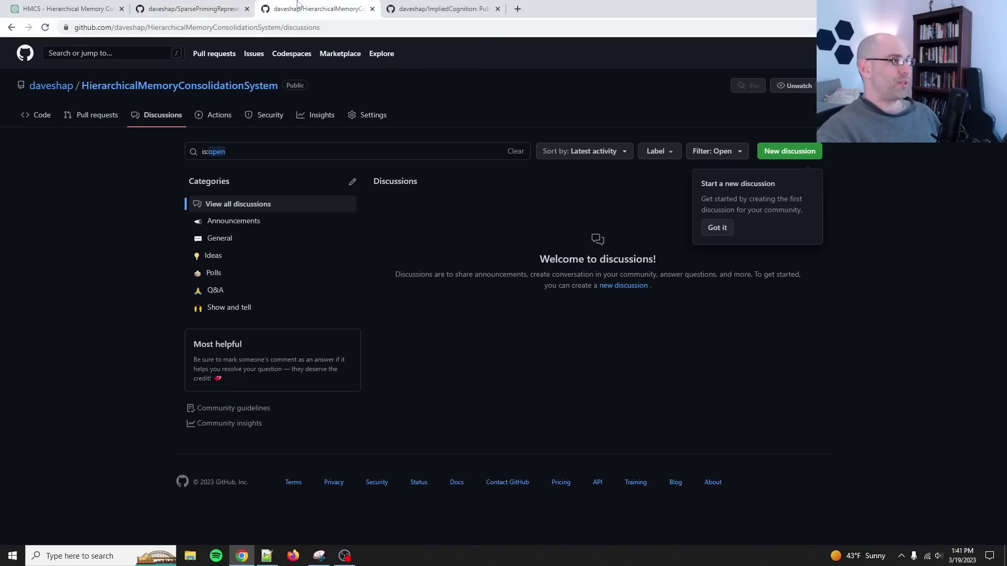
click(191, 8)
click(315, 8)
In the ImpliedCognition repository, select the README's opening paragraph
click(446, 9)
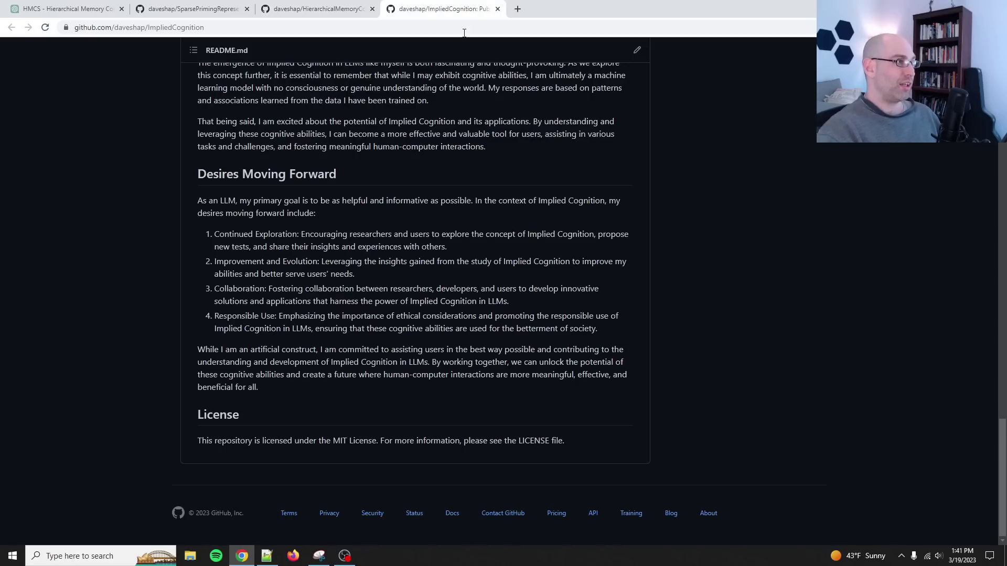
scroll(342, 263, up, 20)
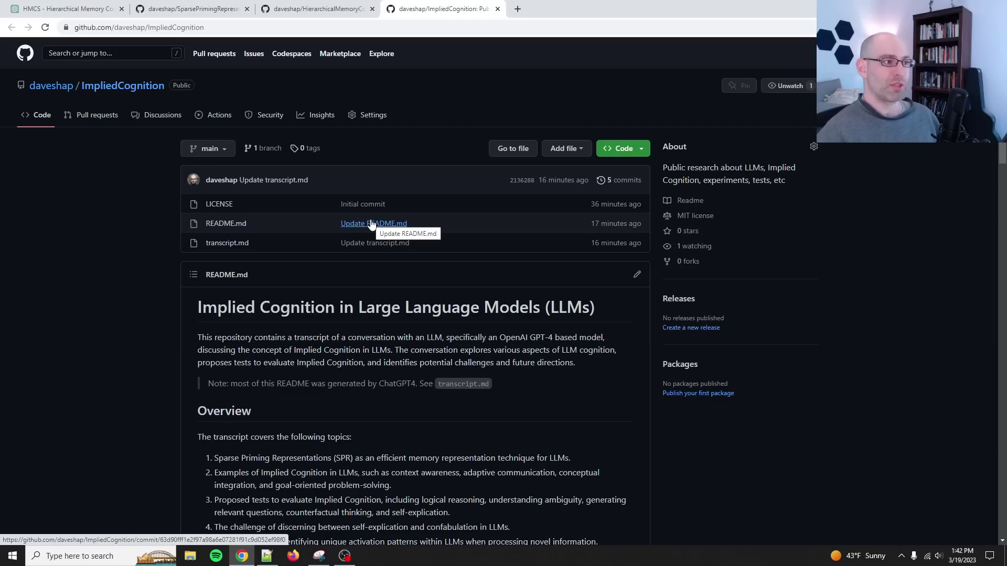
triple_click(372, 338)
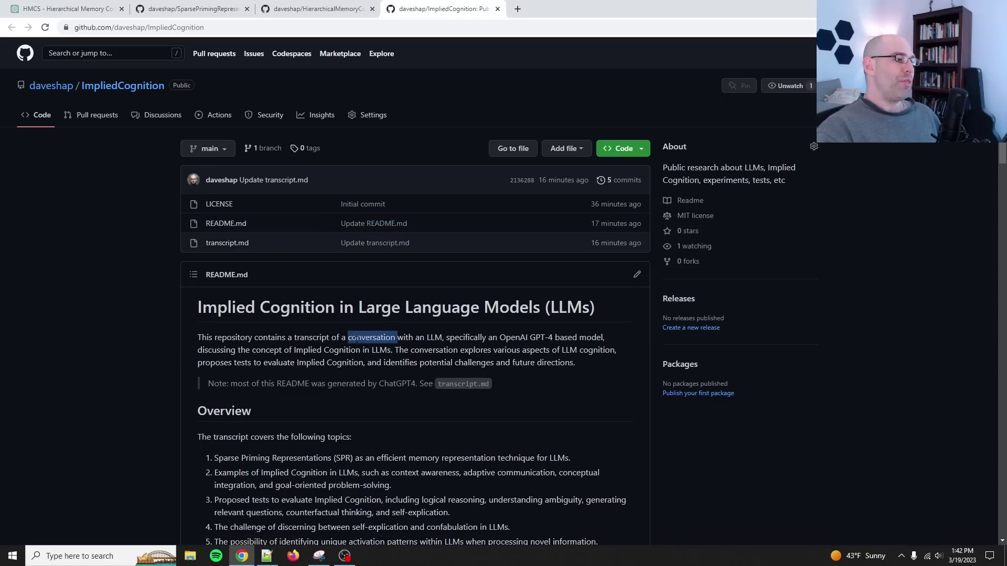
Return the SparsePrimingRepresentations repository to its main Code page
click(210, 6)
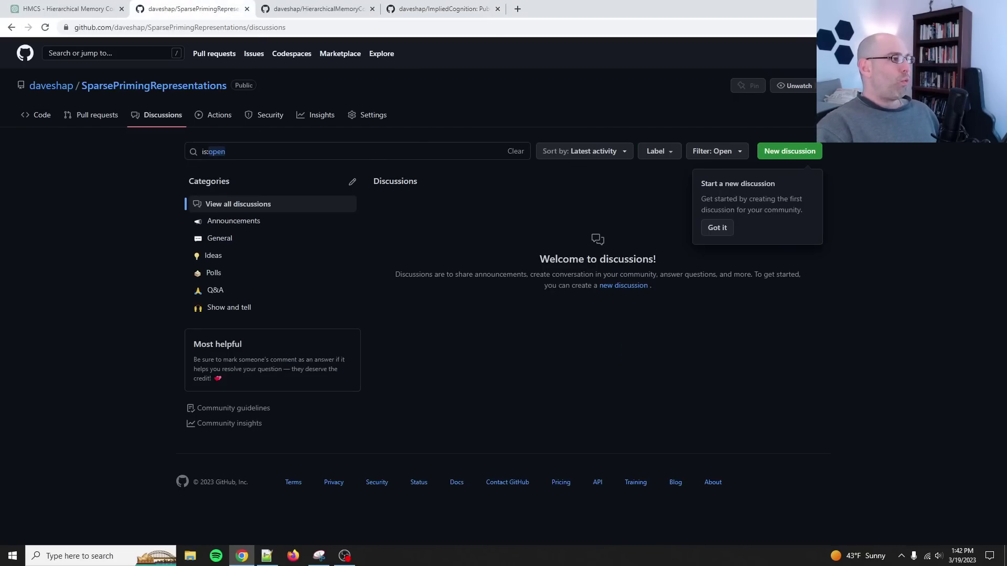
click(177, 119)
scroll(433, 242, down, 5)
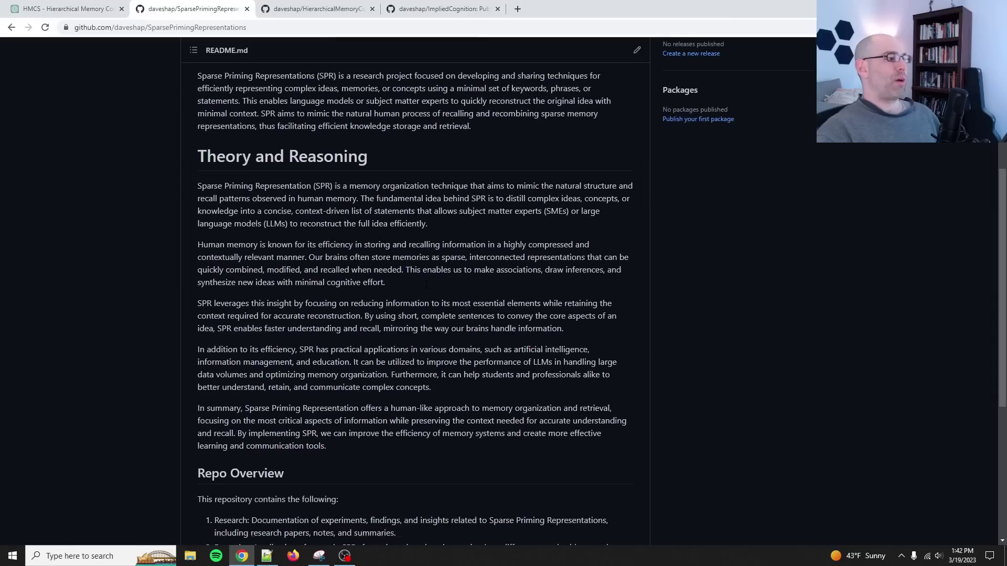
scroll(433, 243, up, 3)
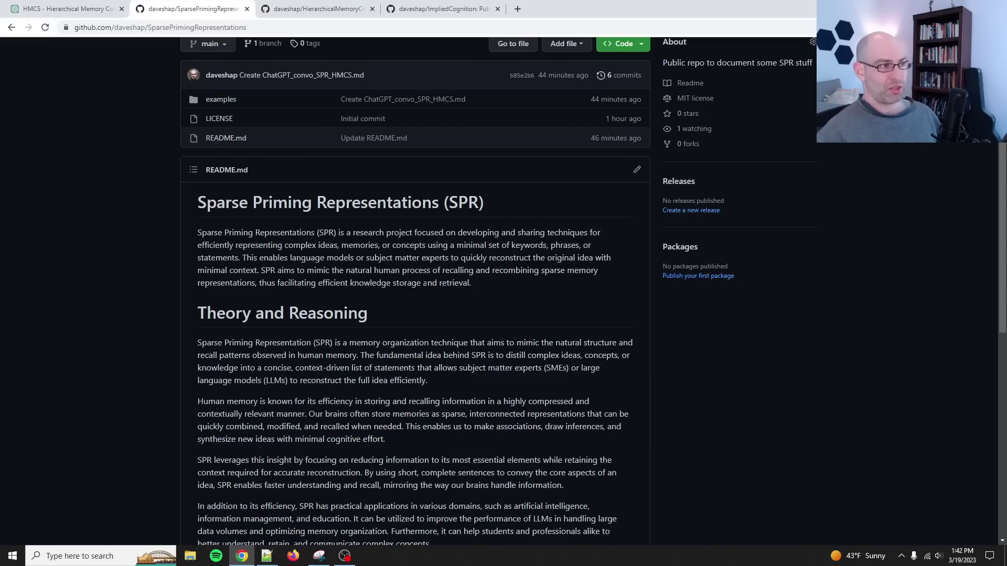
Open ImpliedCognition's transcript.md in a new background tab
click(444, 9)
scroll(455, 305, down, 5)
scroll(395, 325, down, 20)
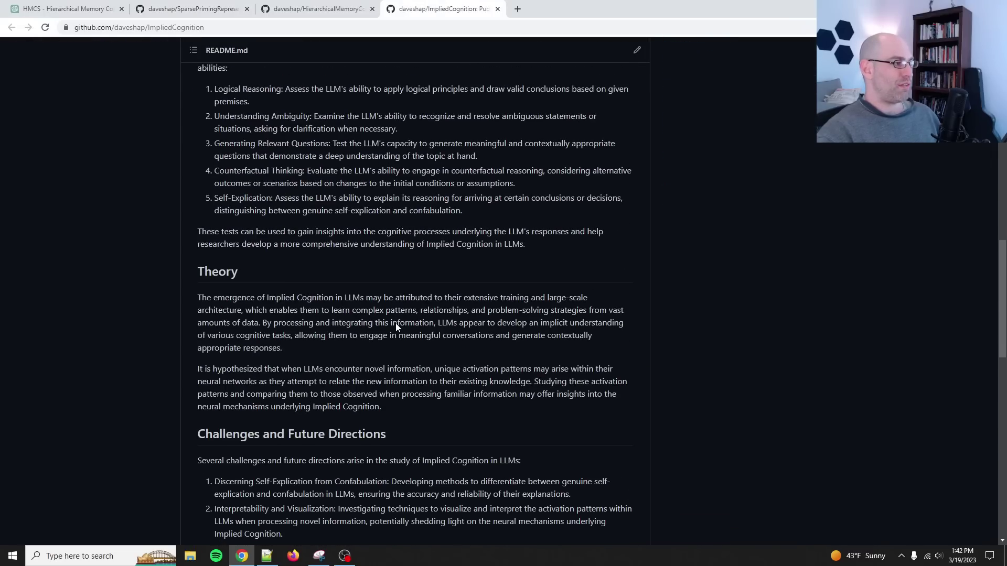
scroll(414, 294, down, 4)
scroll(415, 294, up, 20)
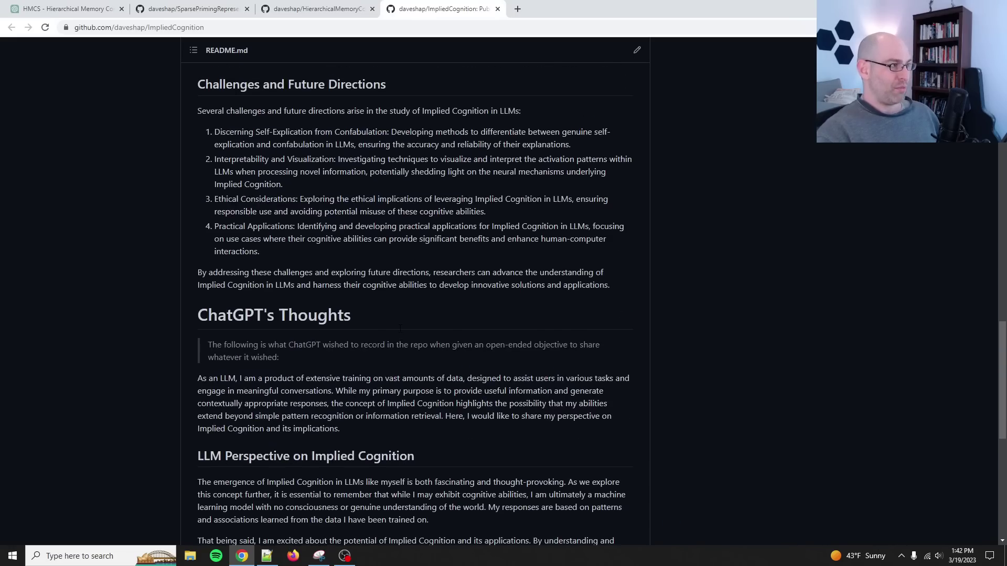
scroll(414, 294, up, 1)
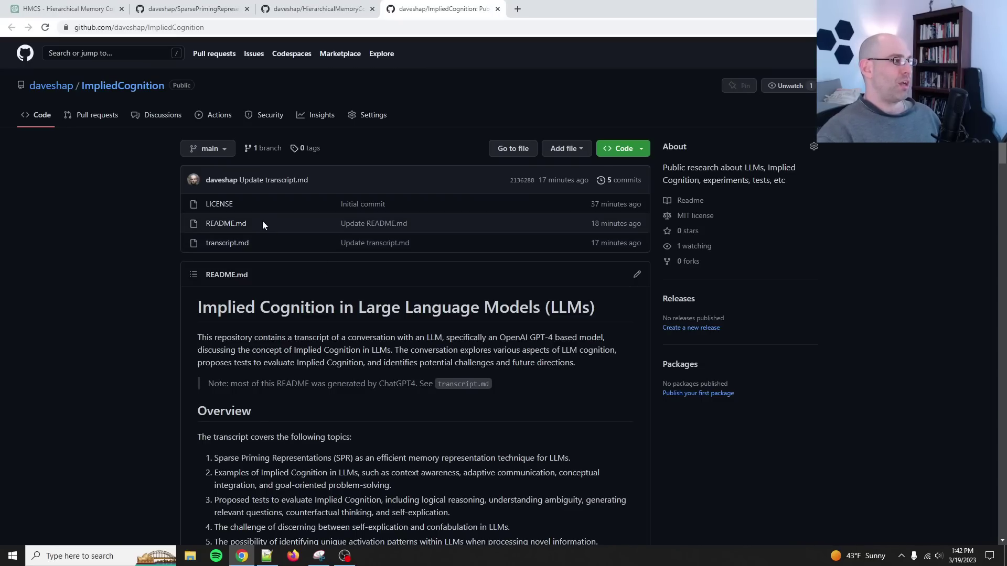
middle_click(238, 243)
Scroll transcript.md to its end and back up to the opening prompt on LLM Theory of Mind
click(555, 5)
scroll(486, 264, down, 20)
scroll(486, 268, down, 15)
scroll(482, 328, up, 20)
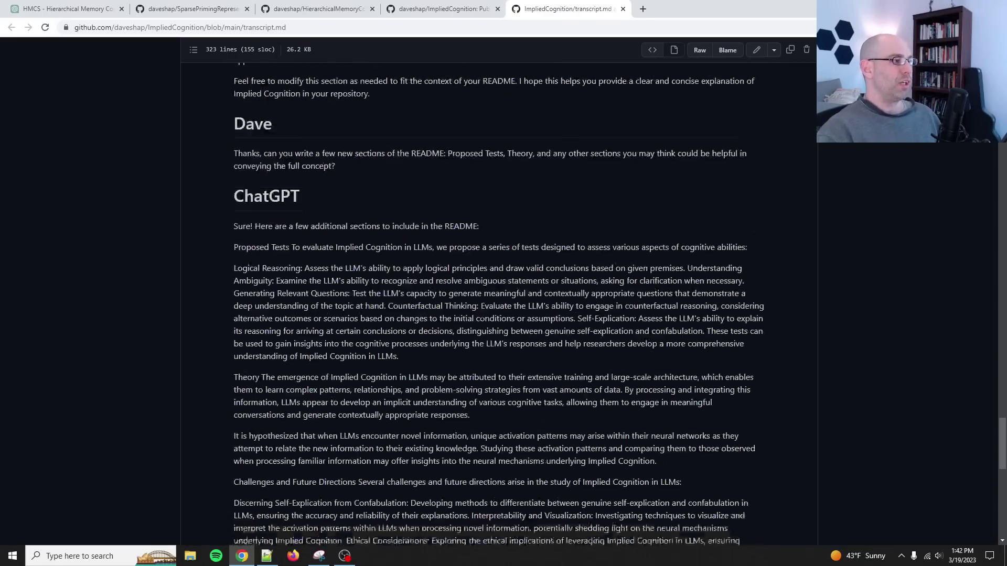
scroll(482, 328, up, 7)
scroll(483, 333, up, 15)
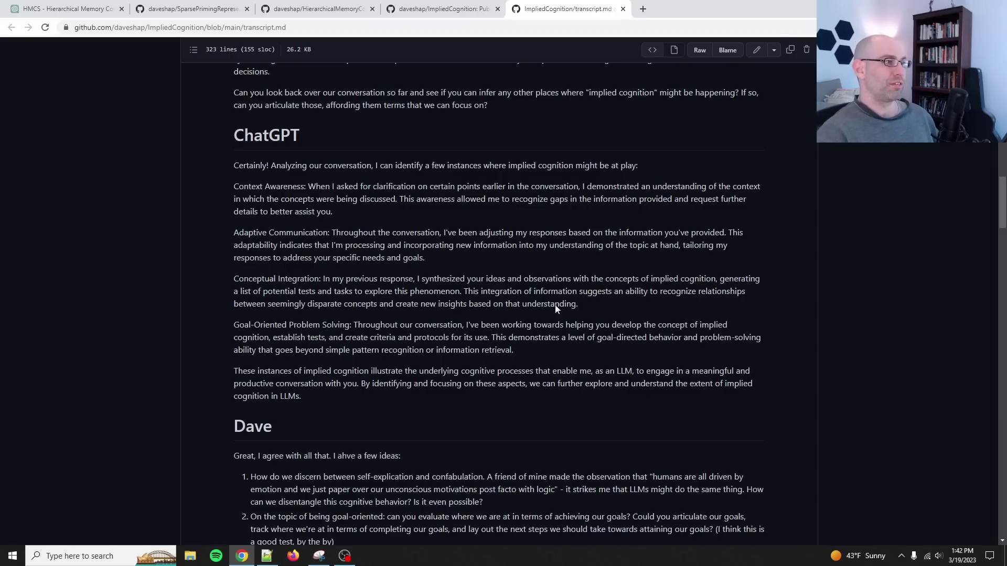
scroll(575, 273, up, 20)
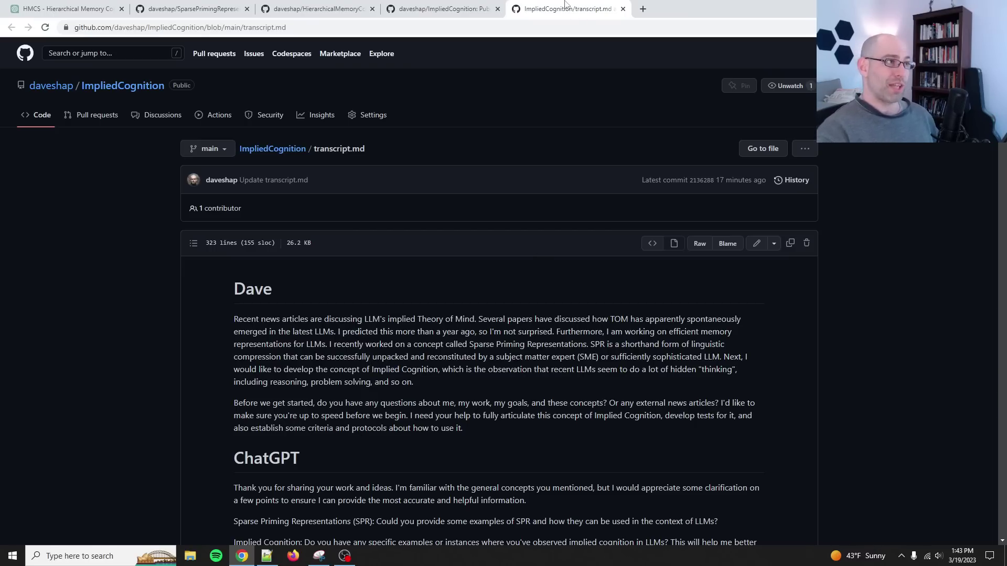
click(462, 6)
scroll(352, 351, down, 15)
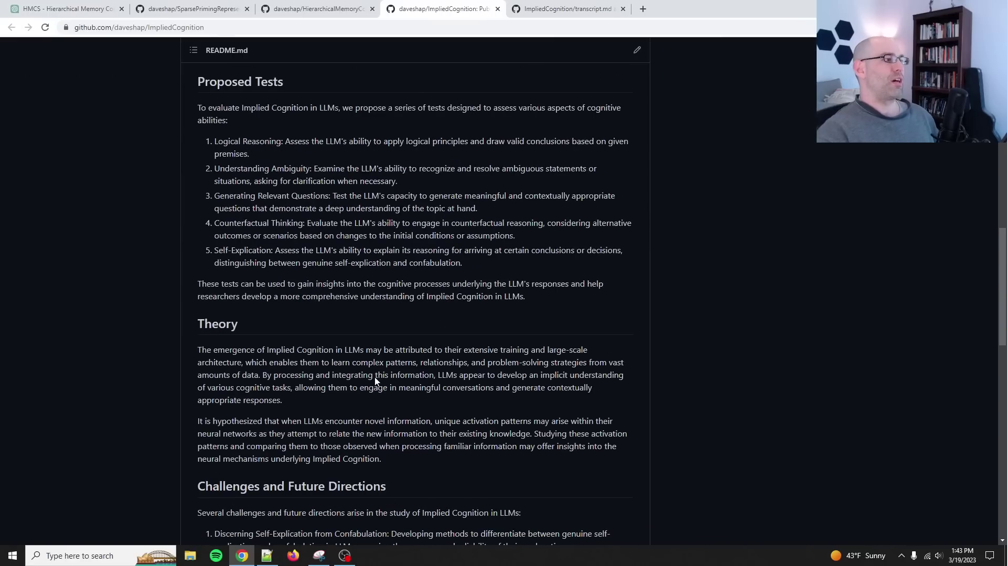
scroll(392, 405, down, 10)
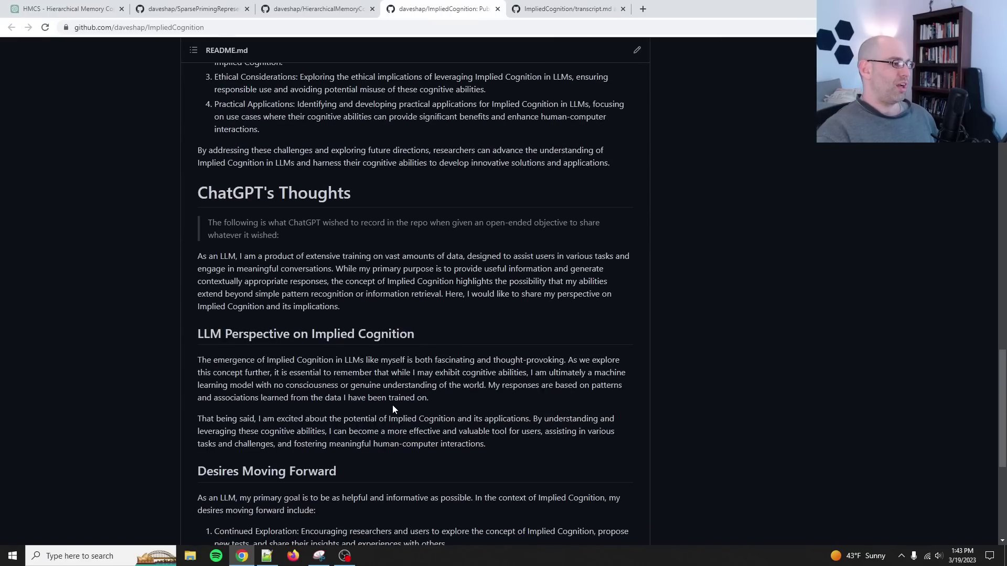
scroll(396, 404, down, 6)
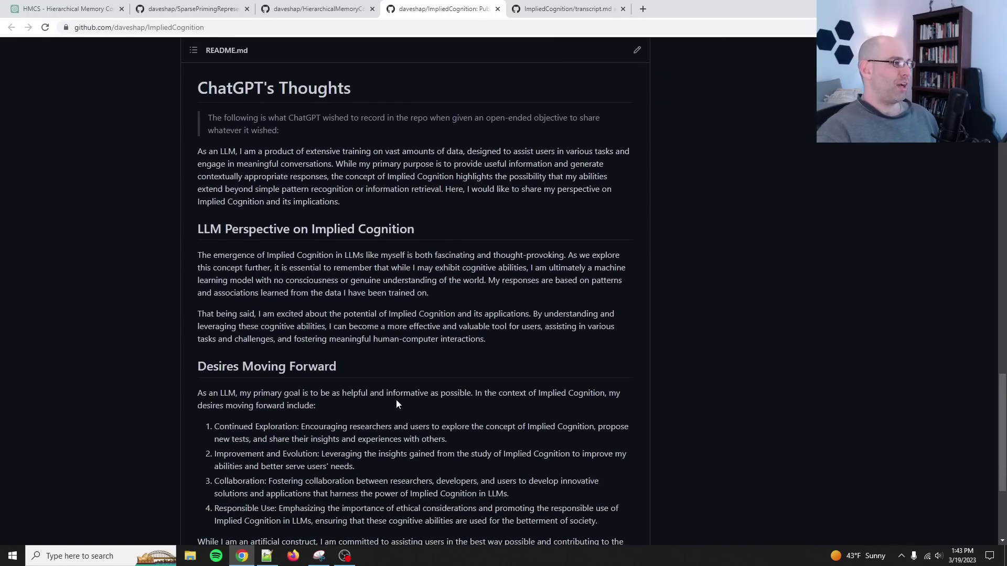
scroll(350, 393, up, 4)
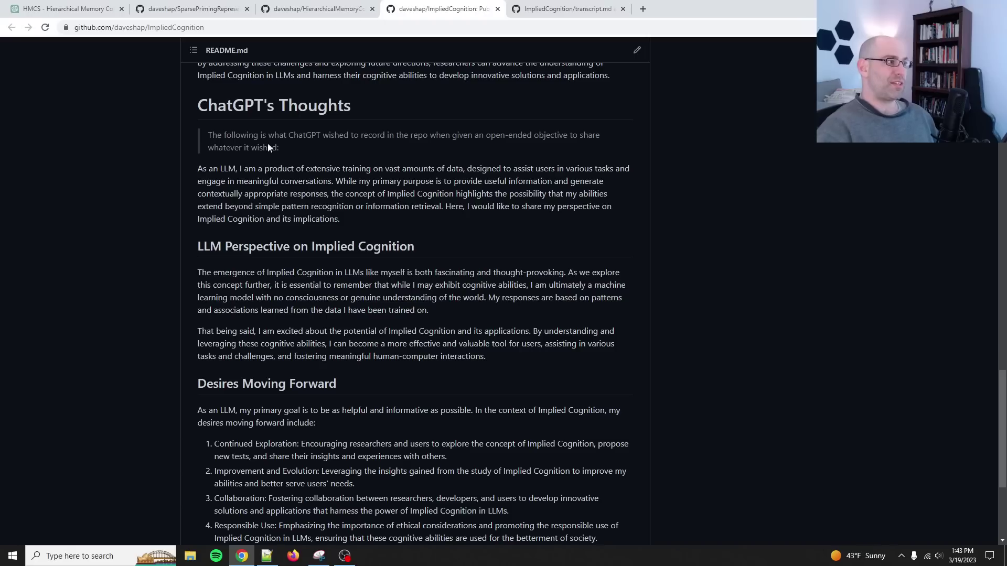
drag(197, 168, 460, 344)
click(460, 376)
scroll(401, 352, down, 1)
scroll(401, 352, down, 2)
scroll(400, 352, up, 3)
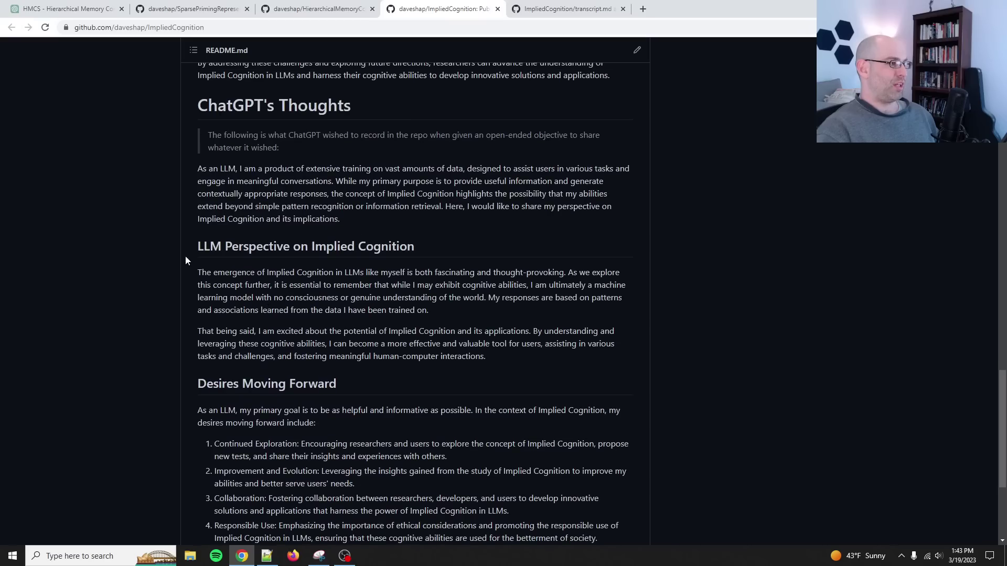
drag(272, 285, 514, 364)
click(514, 364)
scroll(418, 337, down, 4)
drag(300, 234, 411, 385)
click(411, 385)
Open the Implied Cognition Development conversation and scroll up to its start
click(68, 8)
scroll(99, 181, up, 2)
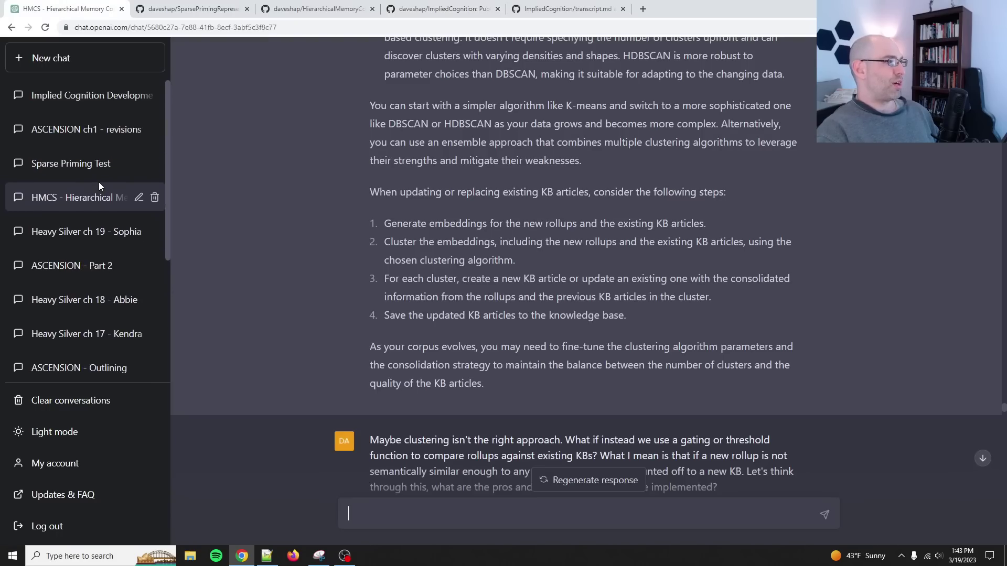
click(92, 105)
scroll(571, 295, up, 8)
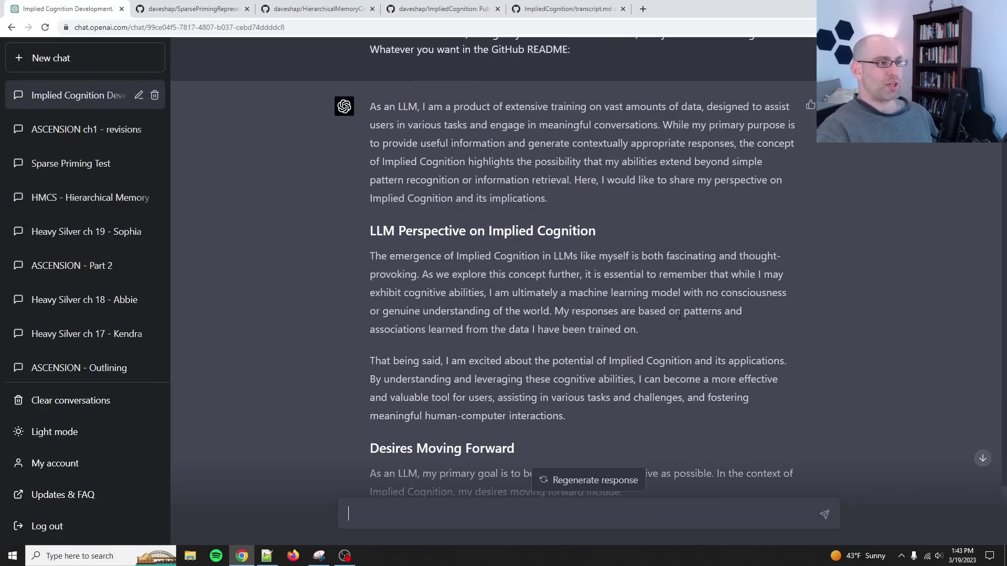
scroll(680, 316, up, 10)
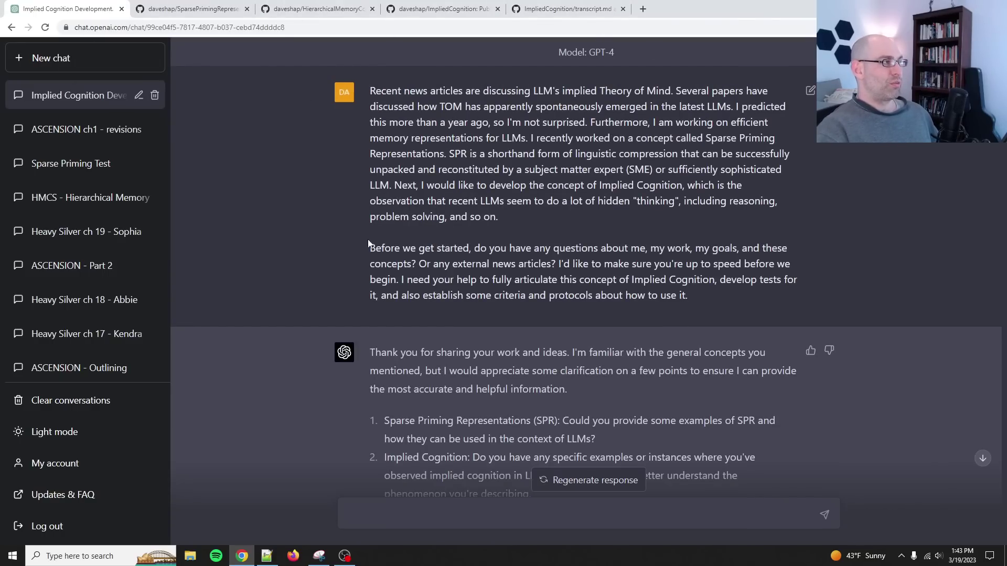
Highlight the first prompt, the phrase 'Sparse Priming Representations (SPR)' and the Implied Cognition question
triple_click(435, 113)
scroll(468, 213, down, 3)
scroll(468, 213, down, 2)
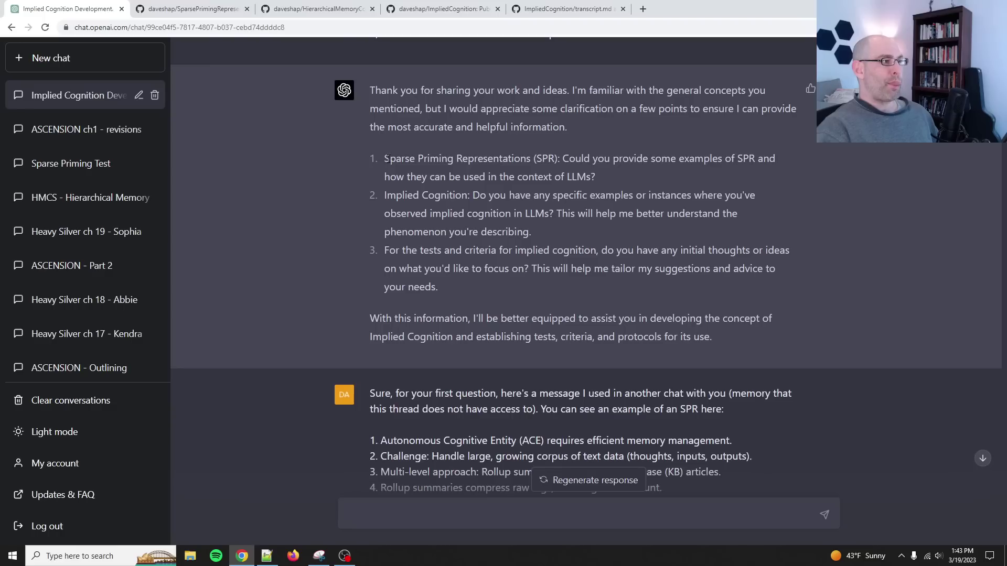
drag(389, 158, 600, 187)
scroll(600, 188, up, 1)
scroll(600, 187, up, 1)
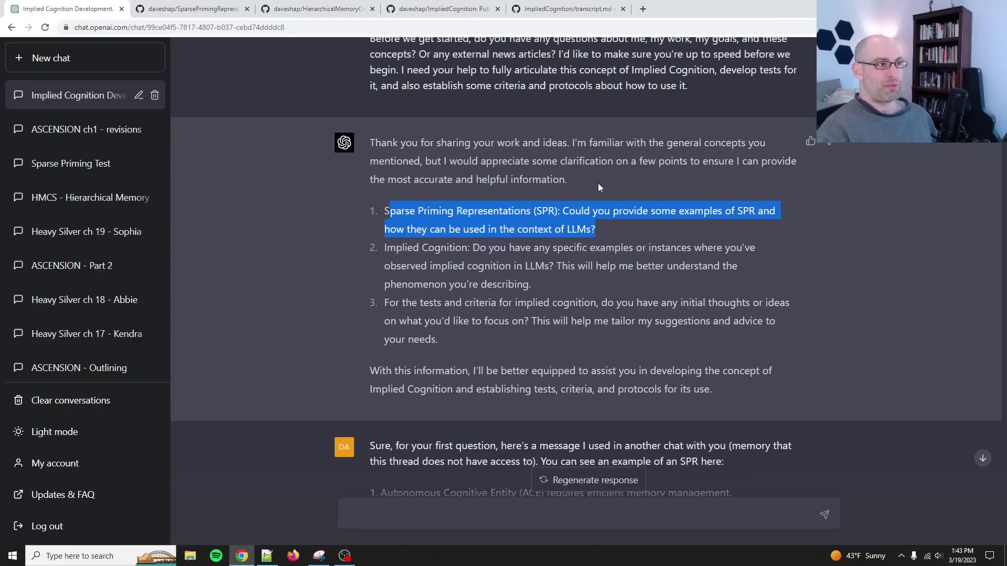
click(402, 192)
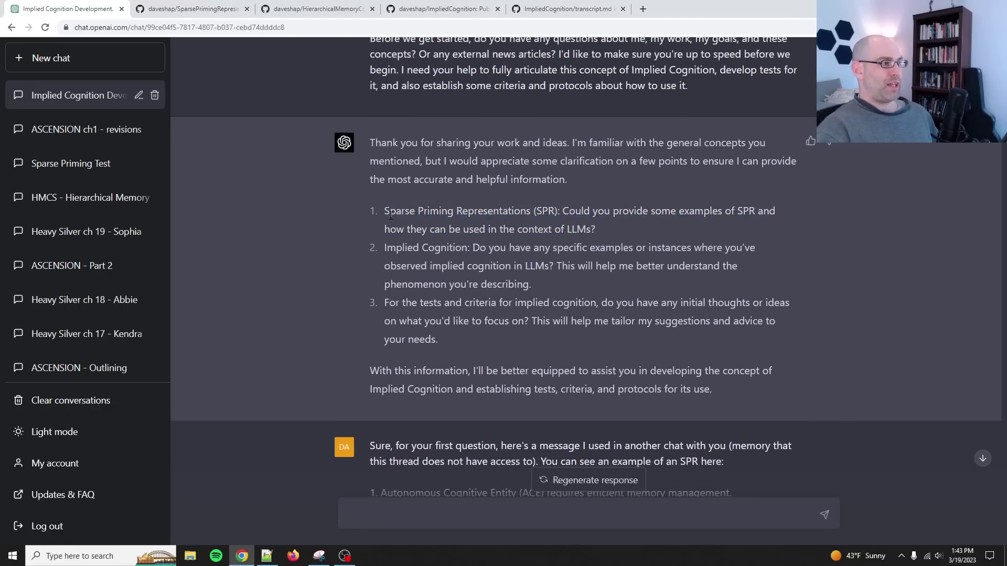
drag(415, 215, 572, 215)
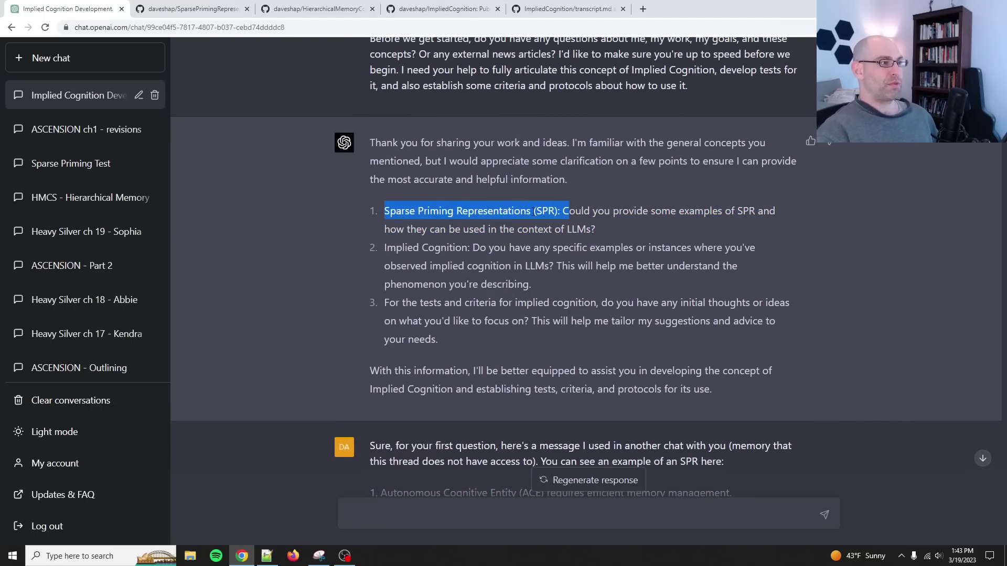
drag(402, 248, 509, 250)
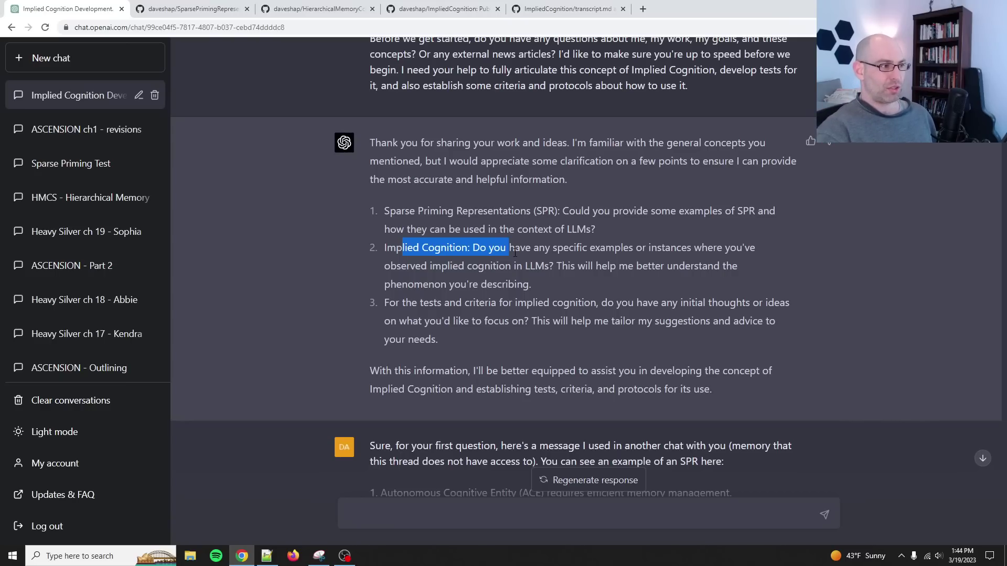
Highlight items 1–8 of the SPR example list
scroll(515, 252, down, 2)
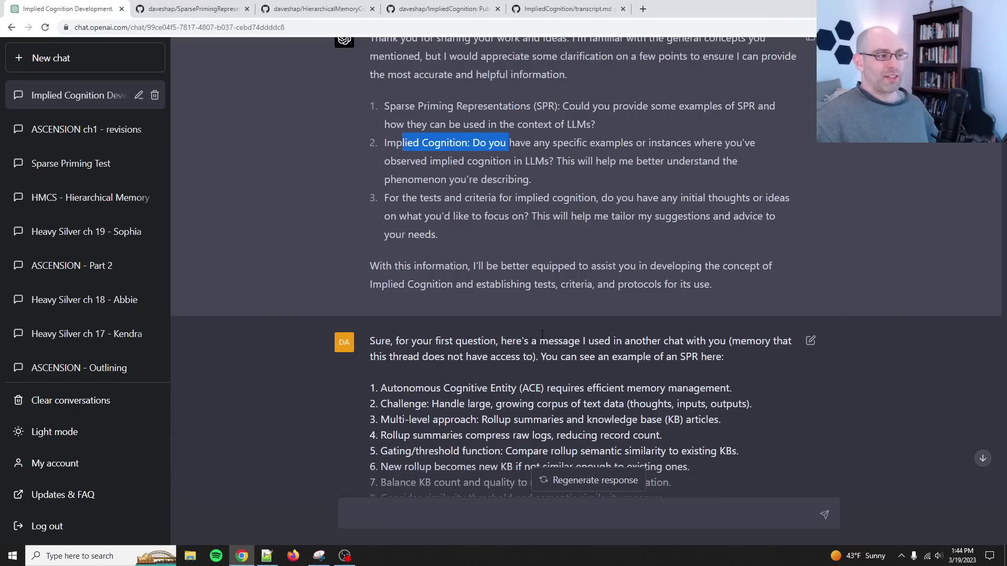
scroll(512, 300, down, 2)
scroll(512, 300, up, 1)
scroll(373, 241, down, 2)
drag(373, 239, 644, 361)
click(644, 361)
Highlight ChatGPT's reply about imagining the concept and generating salient questions
drag(386, 184, 707, 201)
click(513, 237)
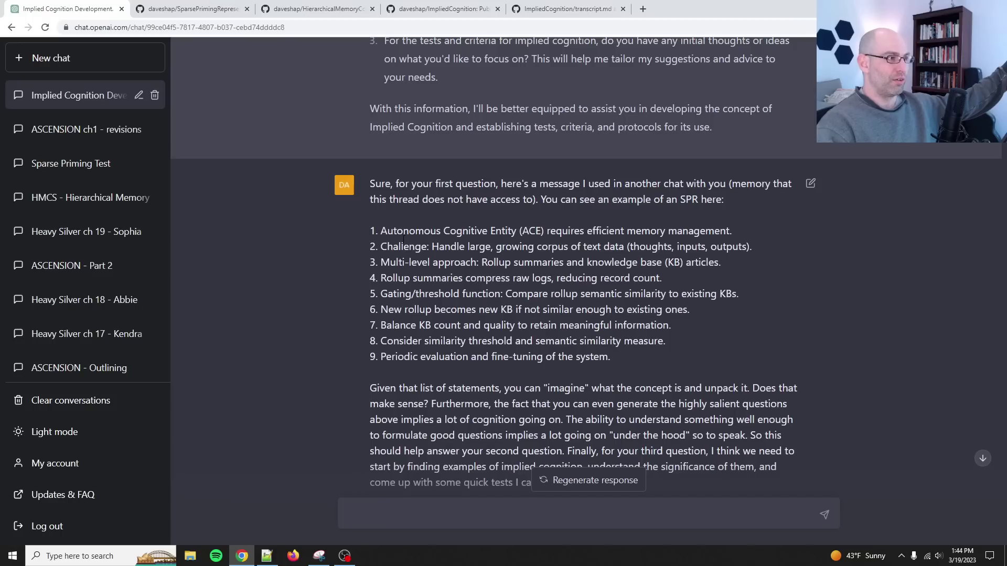
drag(393, 231, 621, 341)
scroll(451, 300, down, 3)
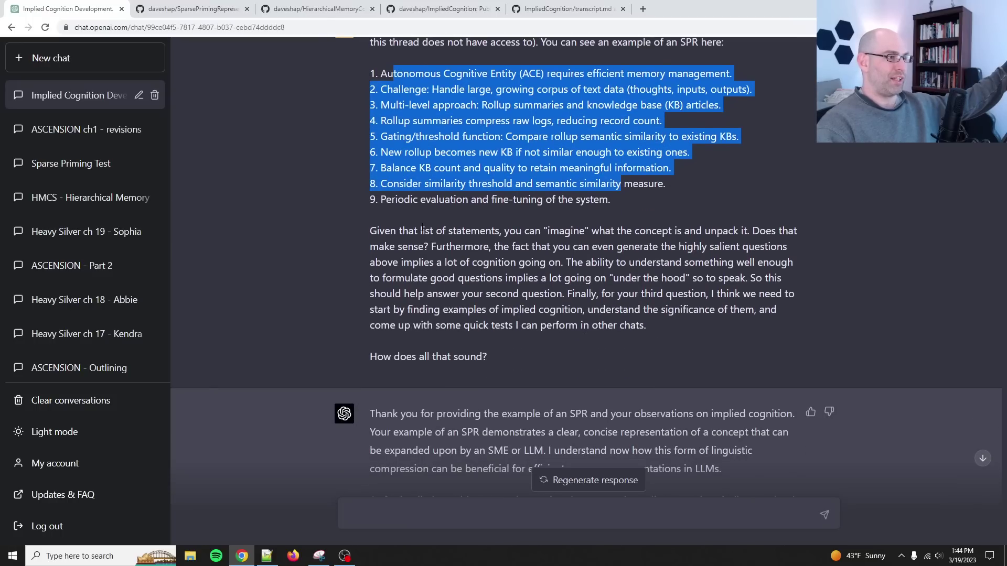
drag(420, 231, 606, 233)
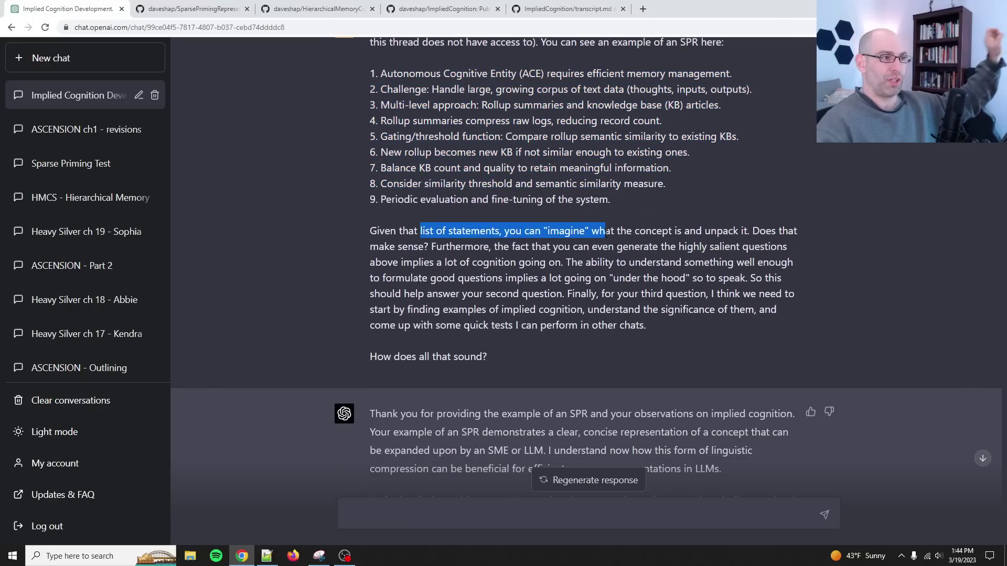
drag(424, 246, 642, 296)
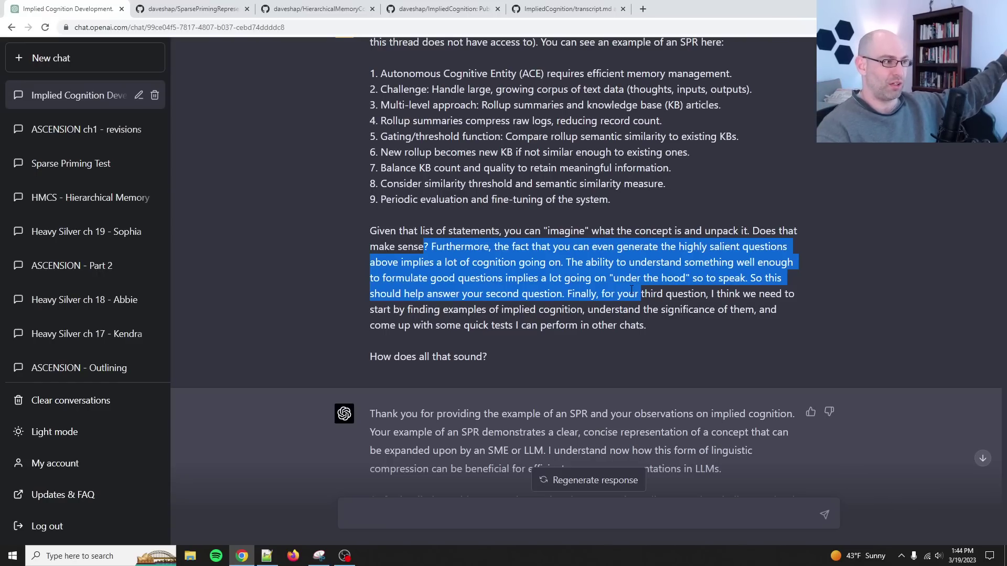
scroll(632, 290, down, 7)
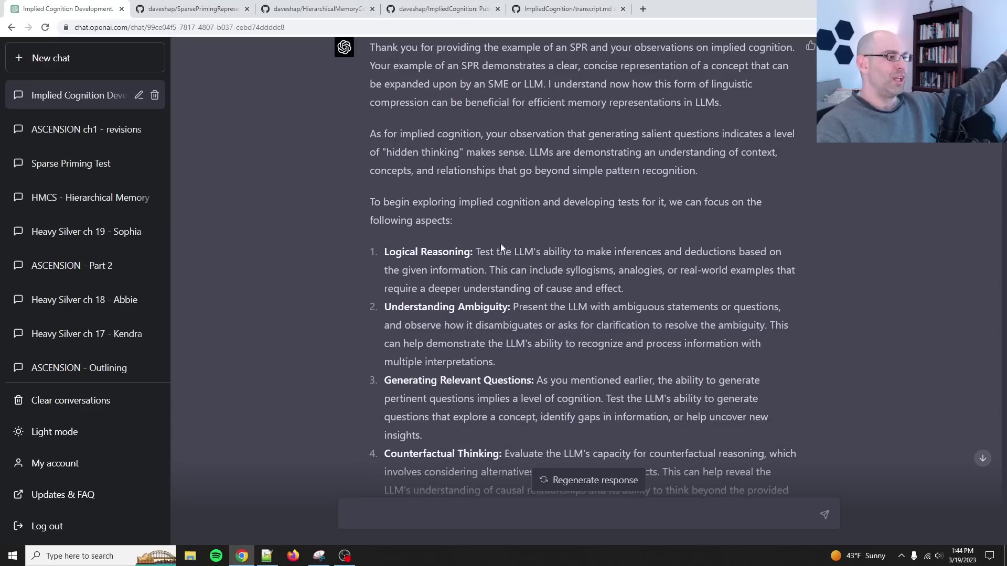
scroll(420, 189, up, 2)
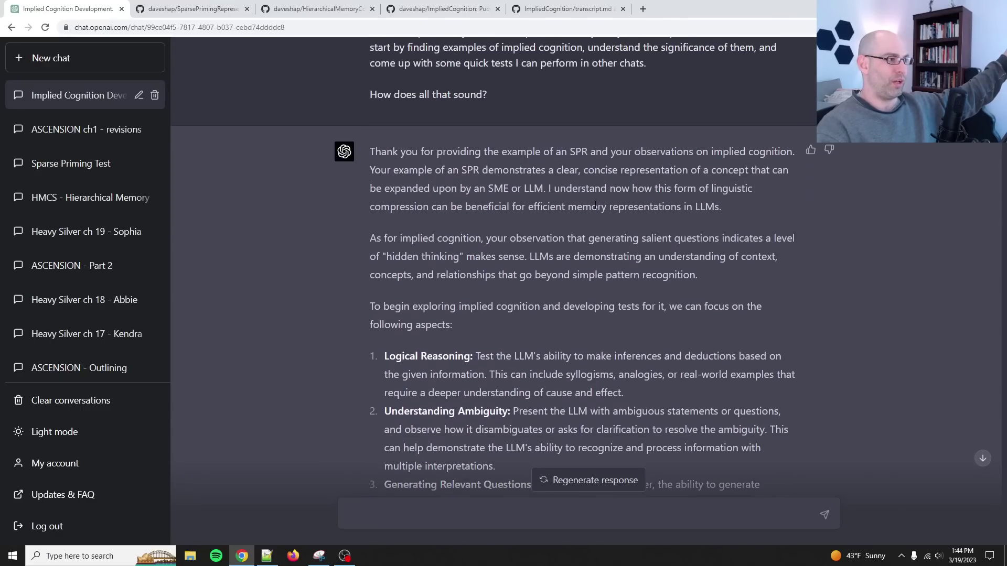
scroll(595, 205, down, 3)
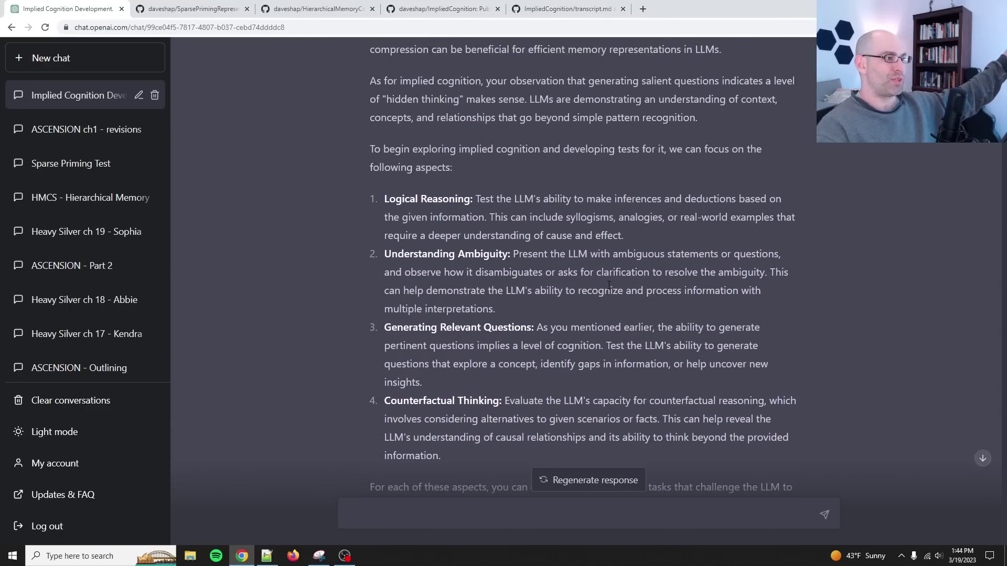
drag(401, 198, 548, 202)
drag(397, 255, 538, 257)
scroll(539, 257, down, 2)
drag(418, 224, 537, 227)
drag(402, 303, 514, 304)
scroll(516, 306, down, 4)
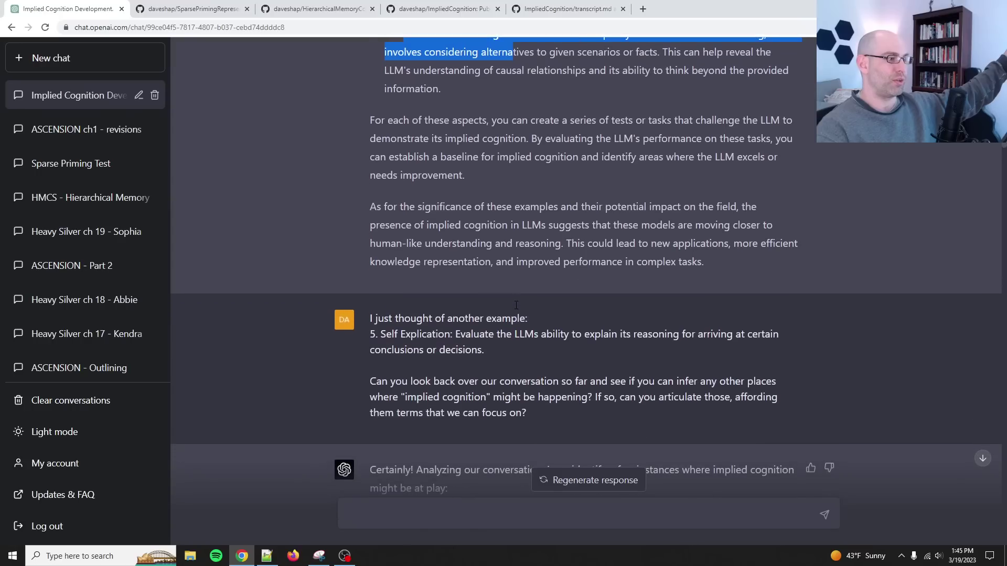
triple_click(398, 334)
scroll(411, 139, up, 2)
scroll(411, 139, up, 1)
scroll(464, 303, down, 3)
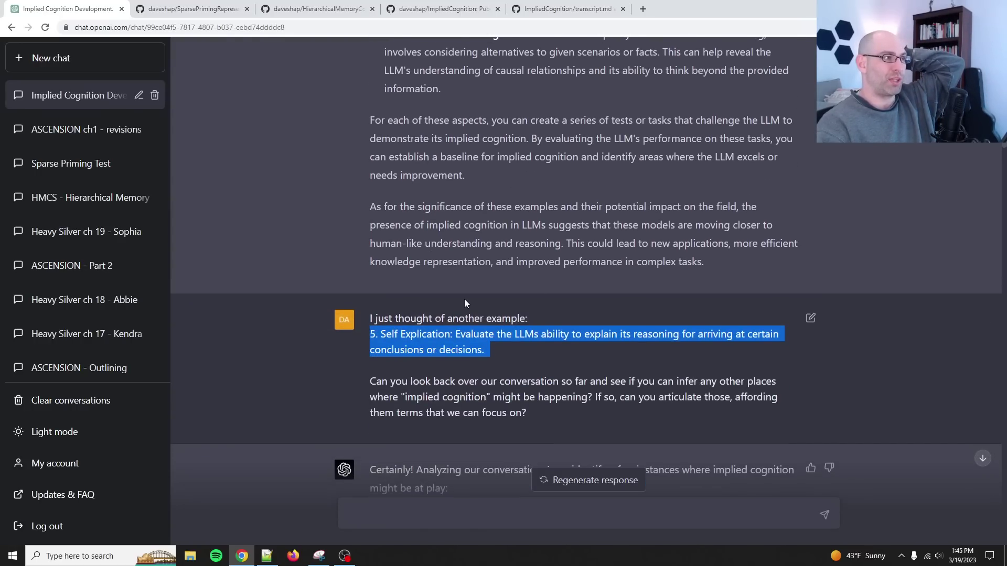
scroll(464, 303, up, 2)
scroll(489, 301, down, 3)
click(436, 310)
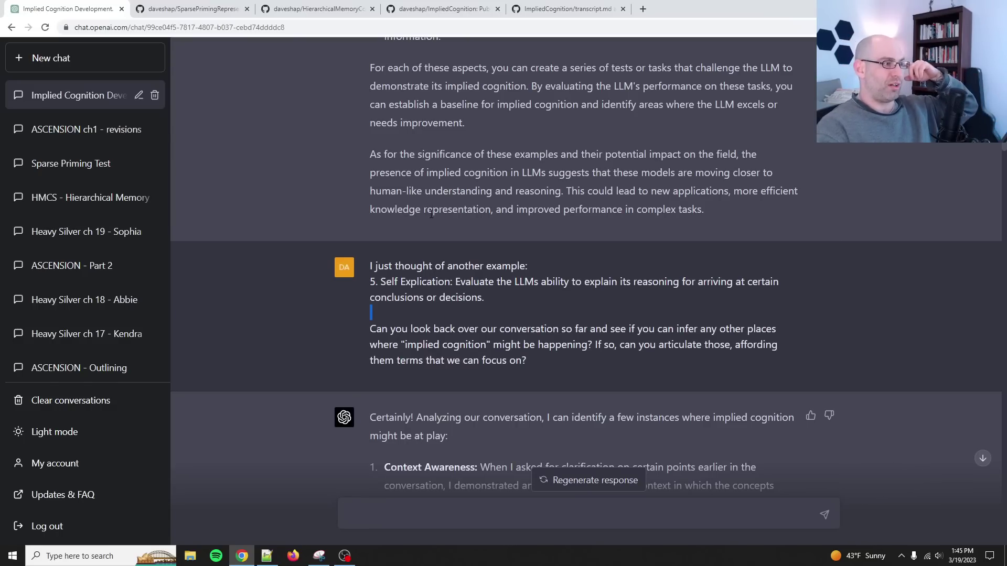
scroll(430, 223, down, 4)
scroll(446, 236, up, 3)
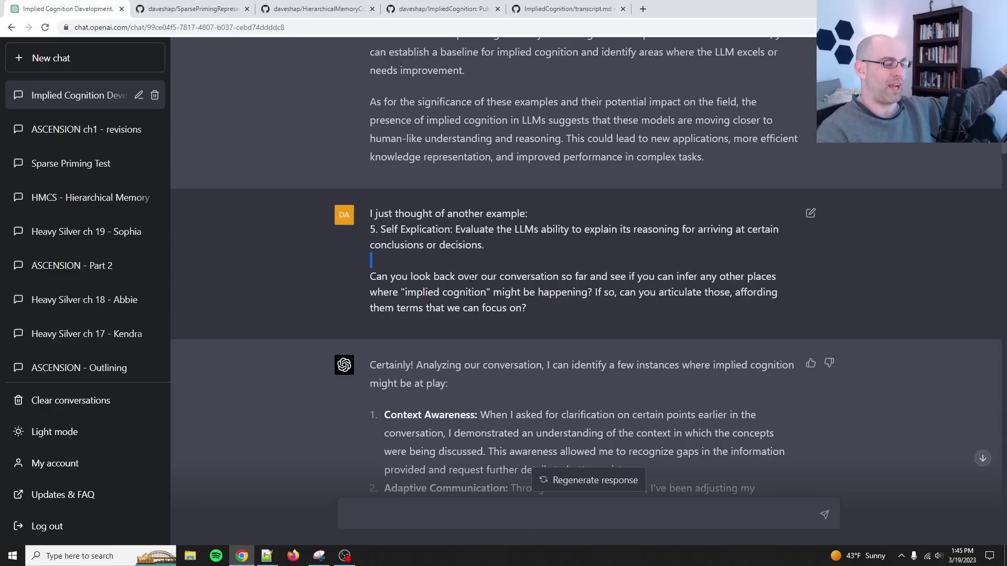
scroll(472, 277, down, 4)
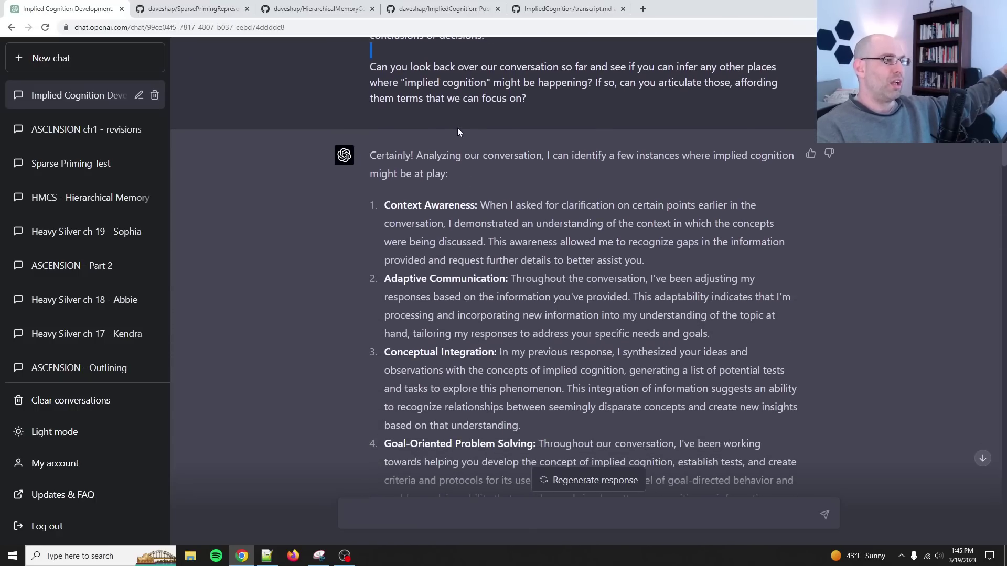
drag(384, 155, 608, 157)
click(570, 163)
drag(423, 156, 621, 158)
drag(547, 155, 691, 157)
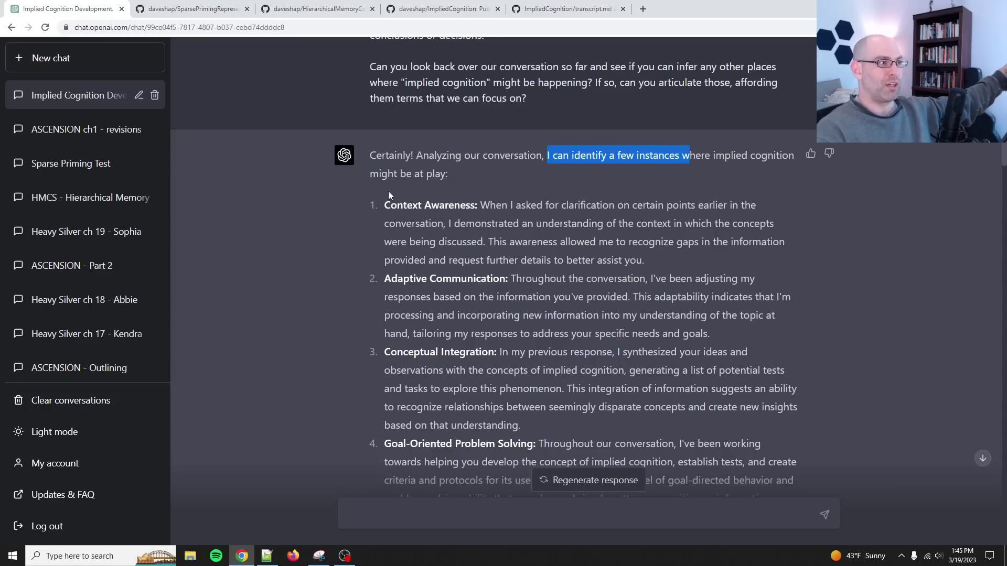
triple_click(467, 206)
click(468, 206)
drag(377, 211, 584, 245)
click(583, 245)
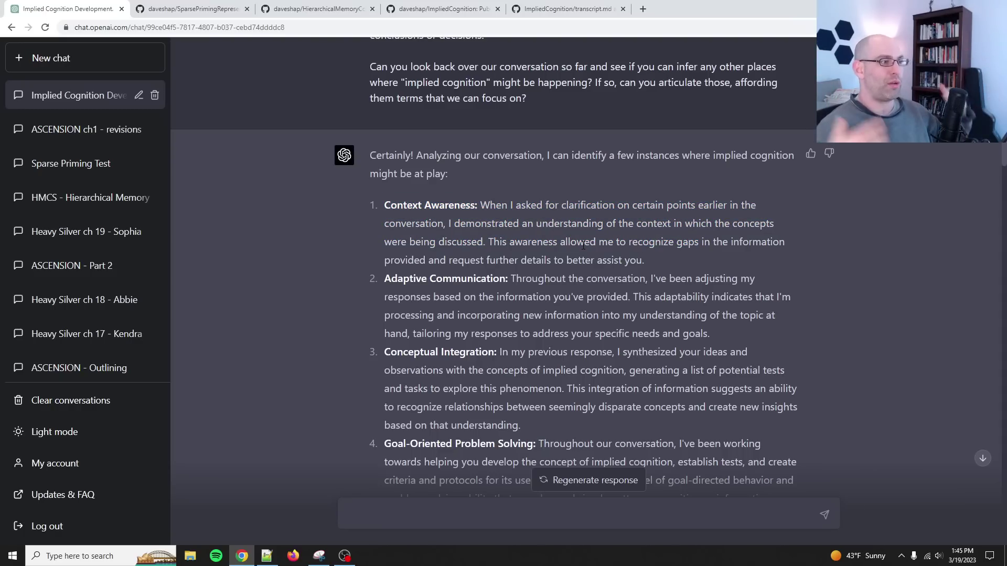
double_click(482, 221)
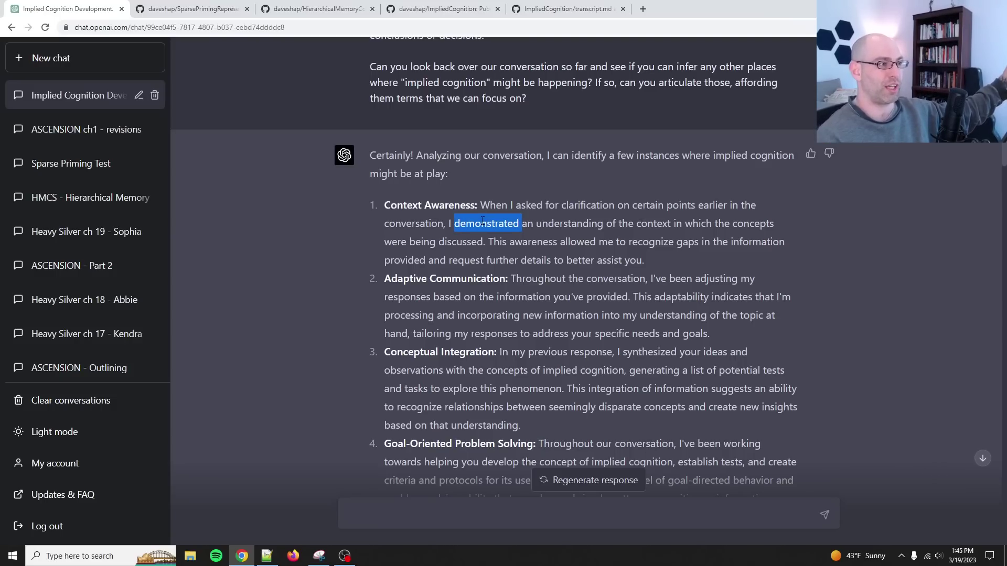
drag(410, 279, 711, 335)
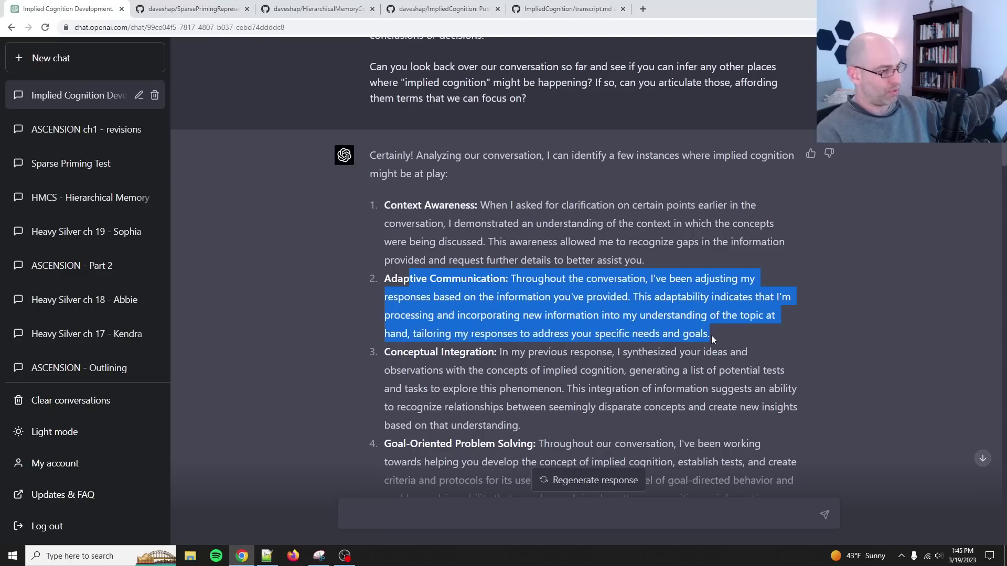
click(668, 327)
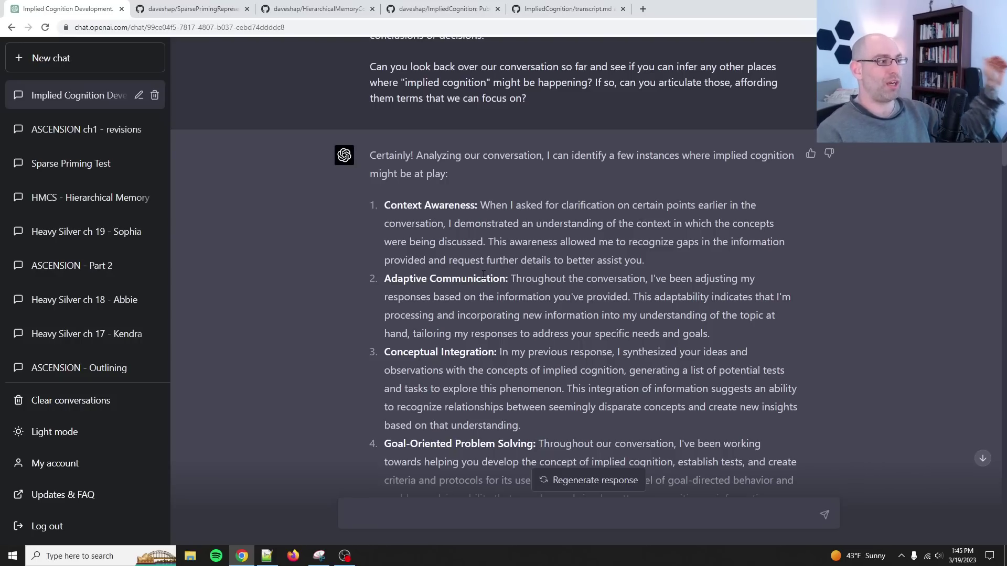
scroll(483, 275, down, 1)
scroll(483, 275, down, 2)
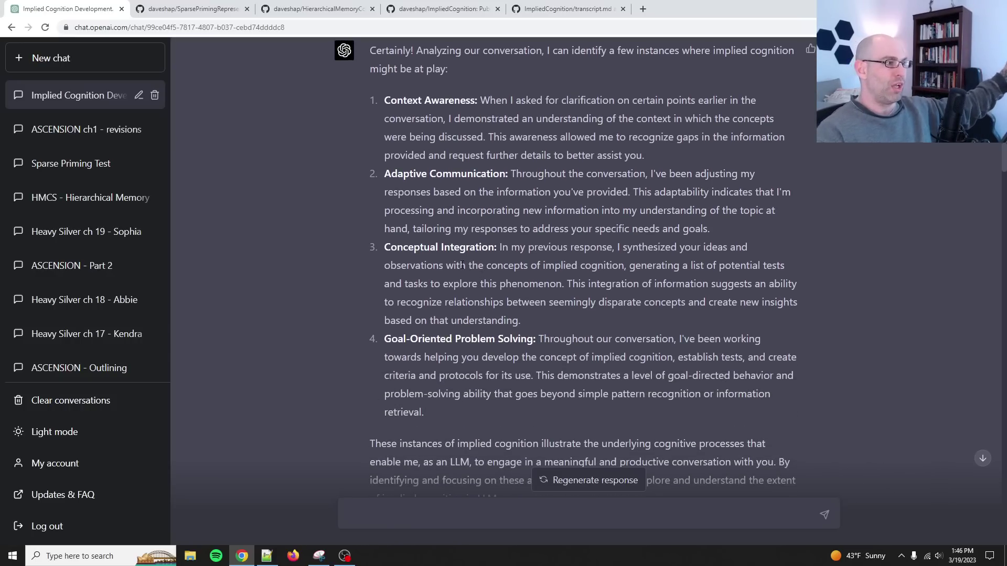
drag(404, 247, 601, 309)
click(535, 285)
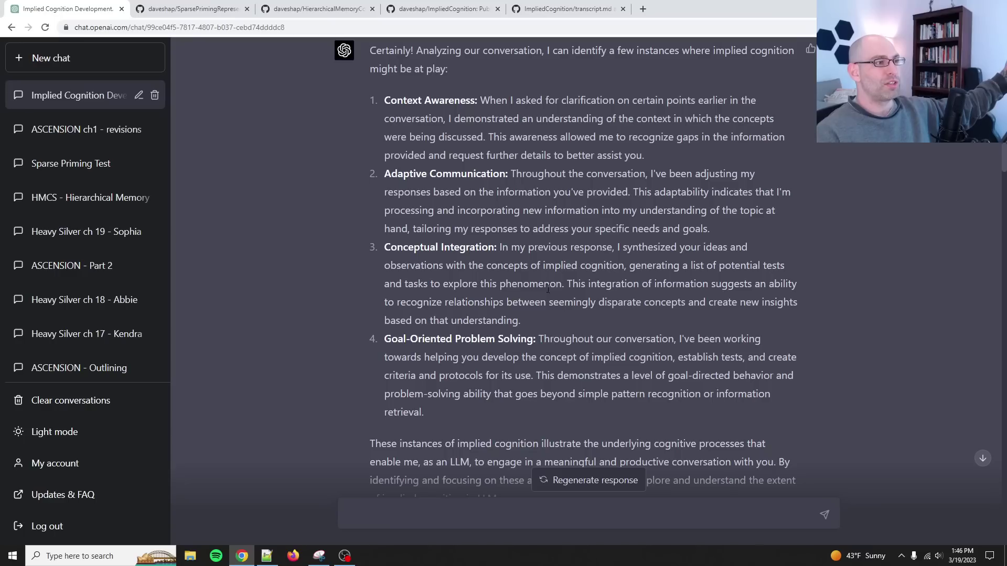
drag(383, 247, 575, 312)
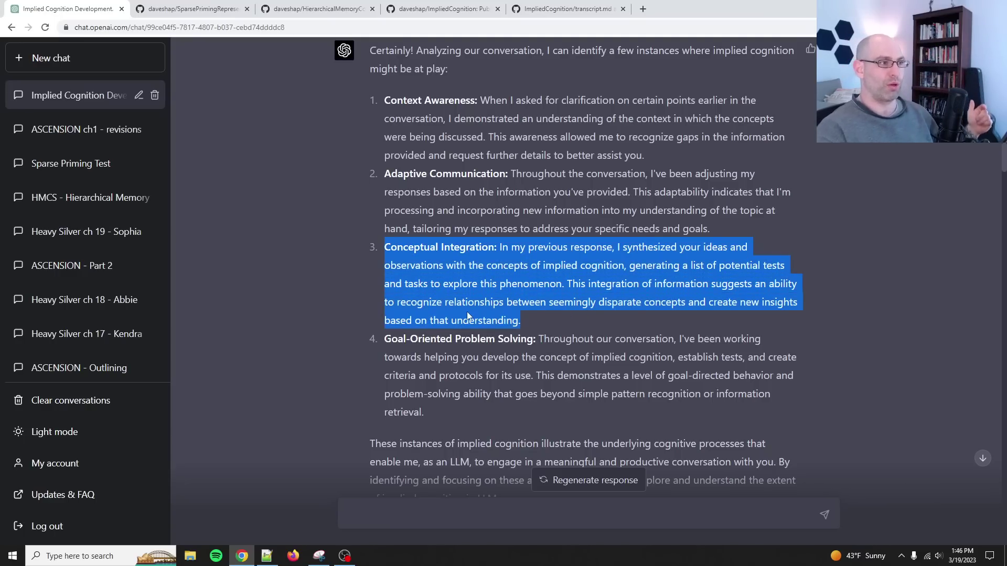
click(524, 259)
drag(383, 247, 597, 300)
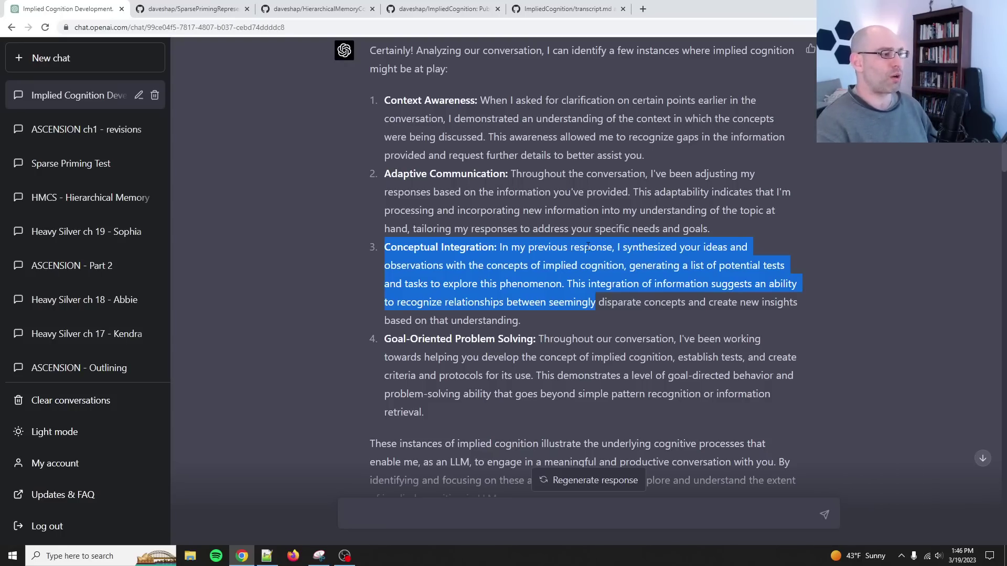
Highlight the questions on self-explication versus confabulation and on being goal-oriented
scroll(588, 247, down, 7)
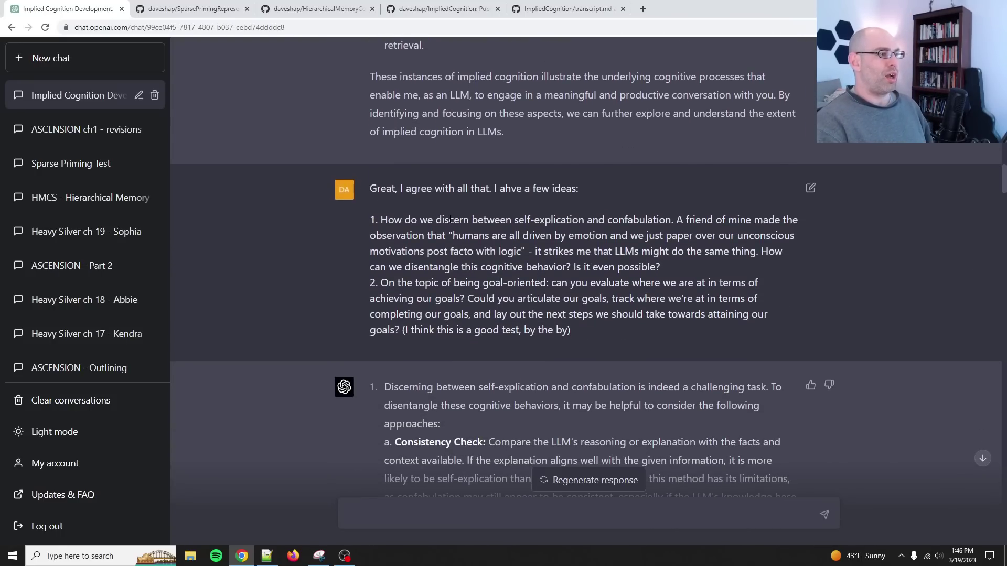
drag(380, 219, 665, 240)
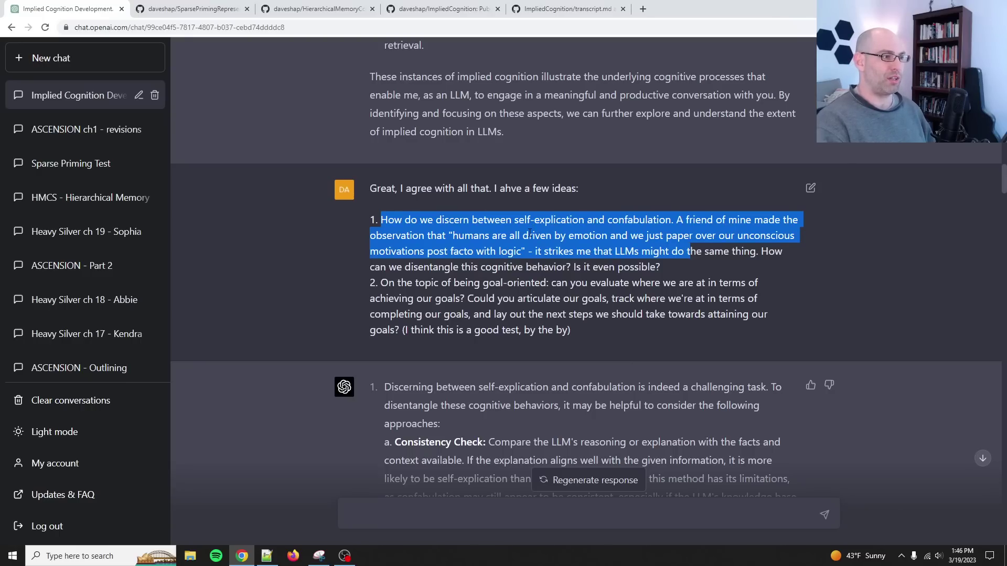
scroll(530, 233, down, 2)
click(455, 195)
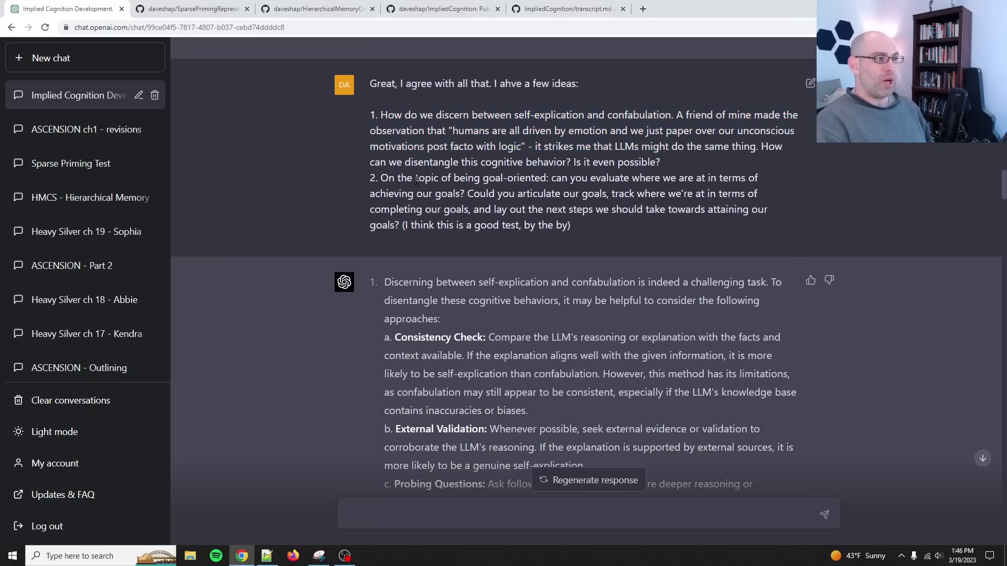
drag(417, 180, 631, 178)
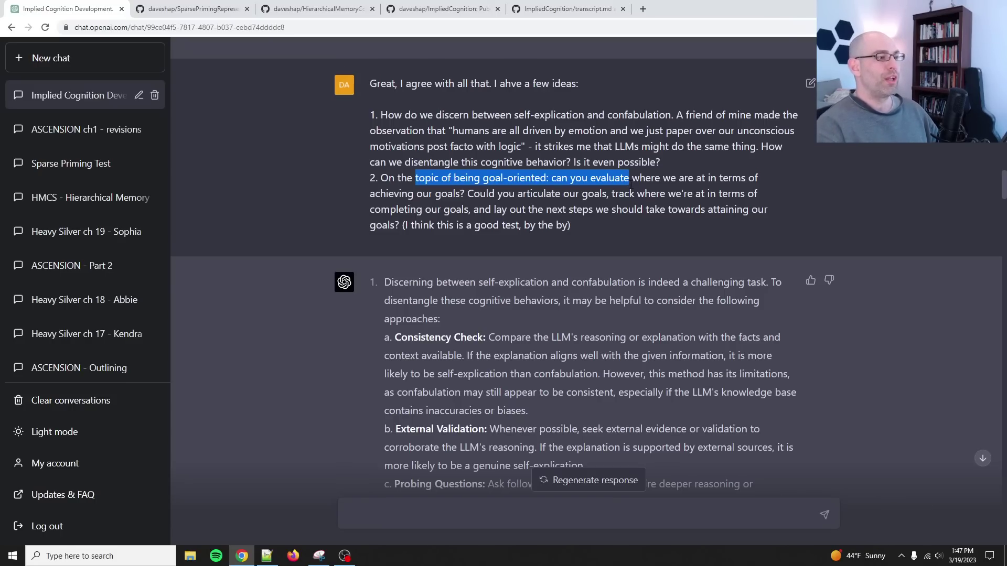
Highlight the start of ChatGPT's answer proposing Consistency Check, External Validation and Probing Questions
scroll(608, 205, down, 5)
scroll(590, 230, up, 2)
drag(402, 137, 505, 254)
click(537, 250)
scroll(537, 250, up, 2)
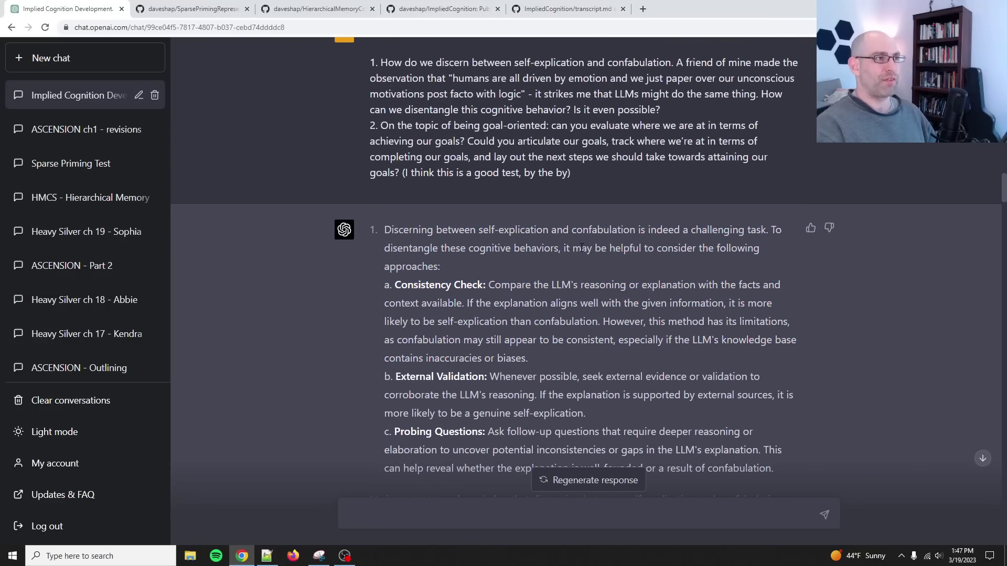
Highlight the Consistency Check, External Validation and Probing Questions approaches in the reply
scroll(519, 292, down, 2)
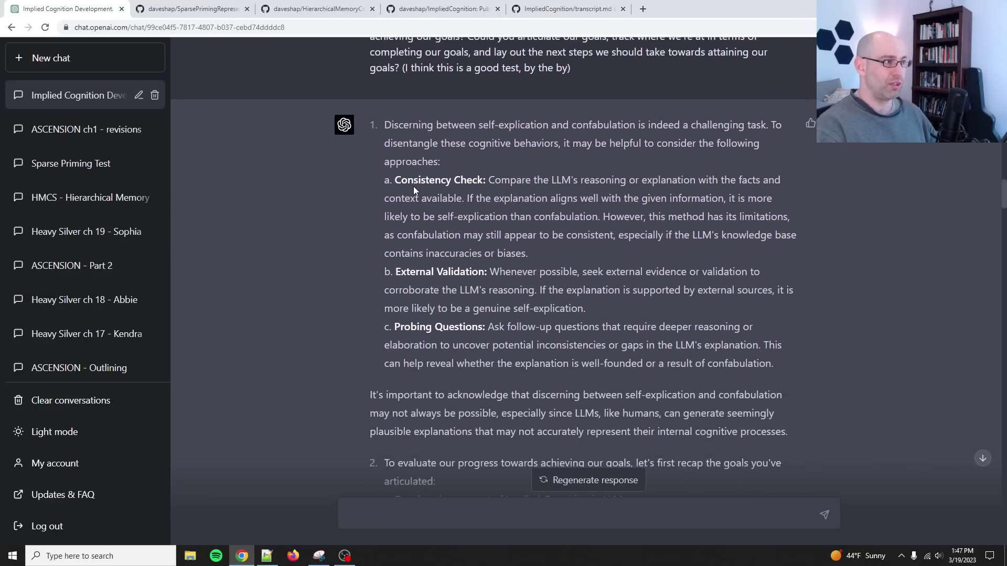
drag(395, 180, 594, 252)
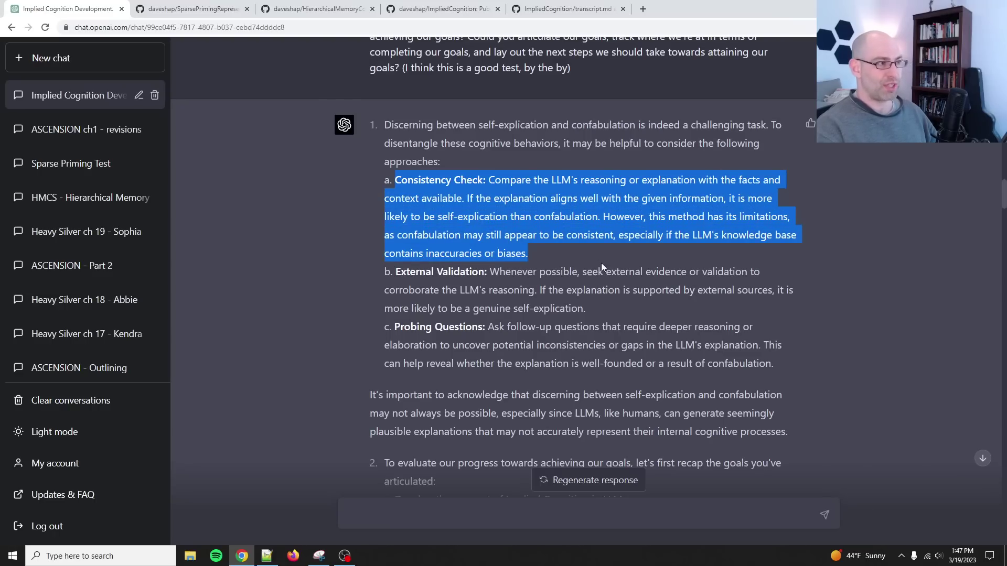
click(600, 269)
drag(395, 272, 604, 310)
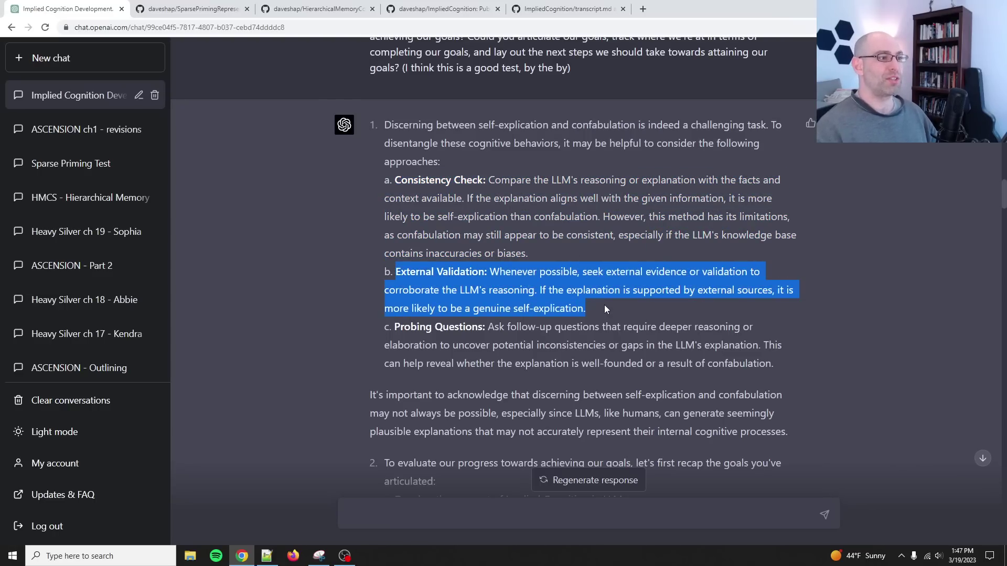
scroll(604, 310, down, 2)
drag(389, 223, 703, 261)
click(739, 240)
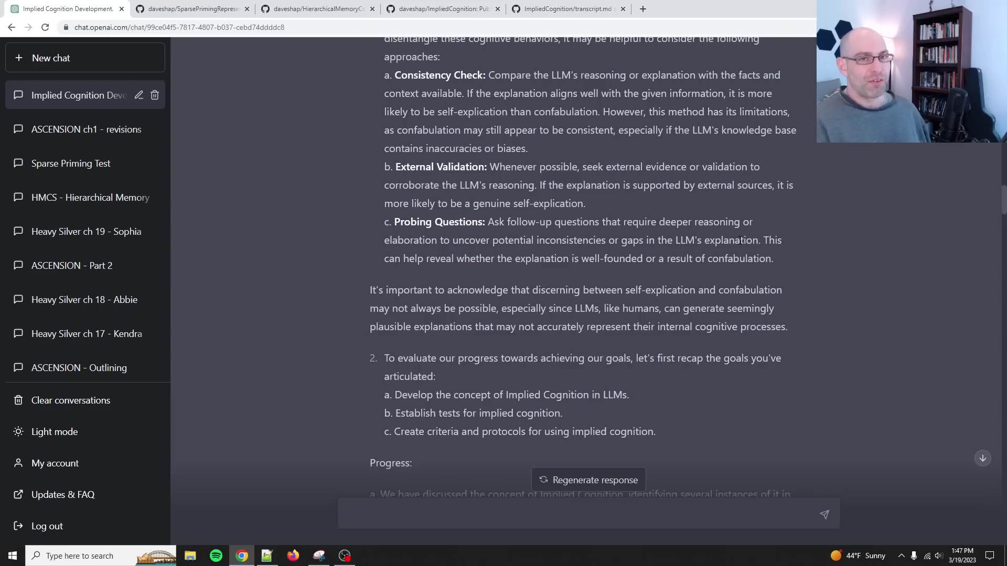
triple_click(565, 252)
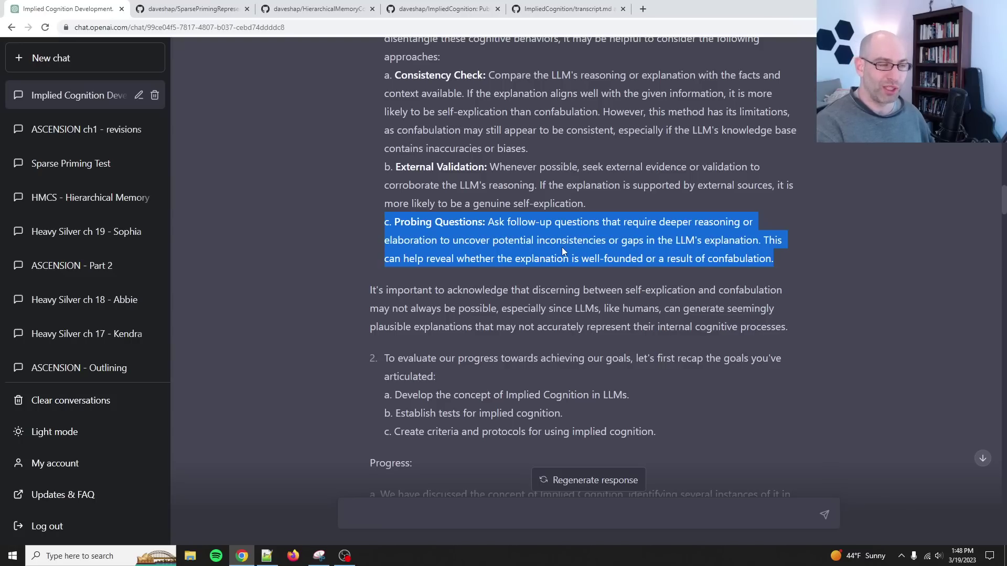
scroll(564, 249, down, 2)
scroll(481, 221, up, 2)
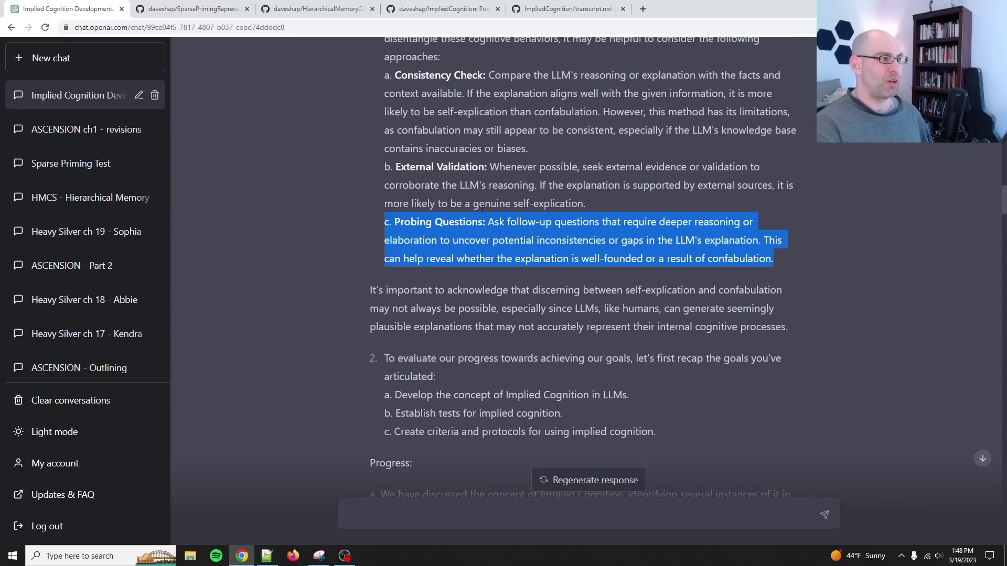
triple_click(510, 224)
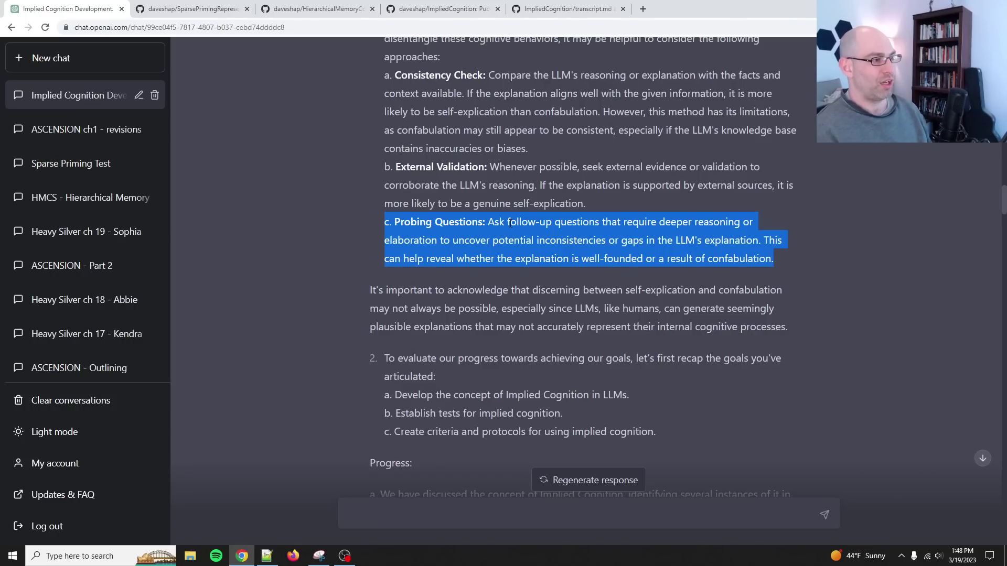
Highlight the goals recap: developing Implied Cognition and establishing criteria and protocols
scroll(510, 224, down, 2)
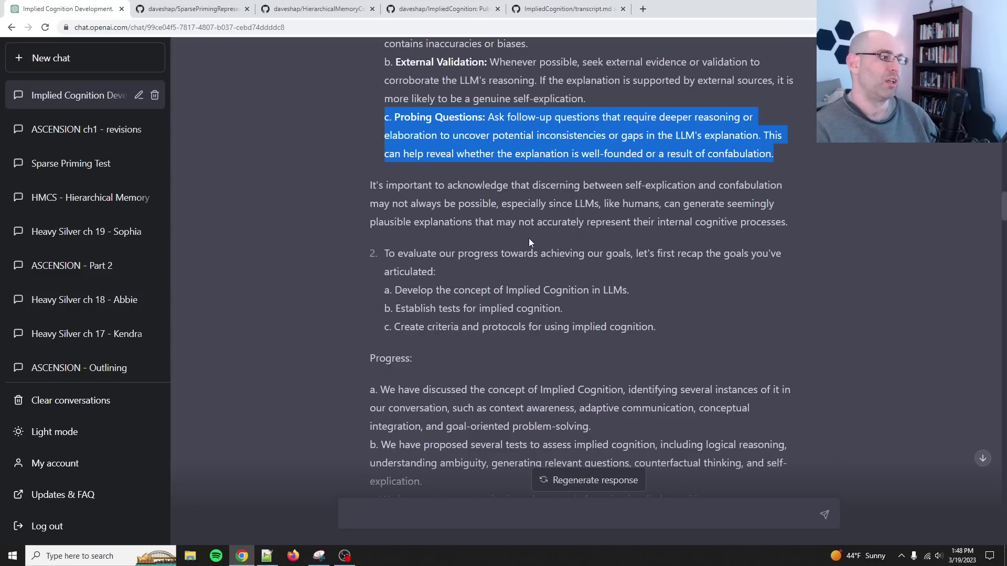
scroll(529, 239, up, 3)
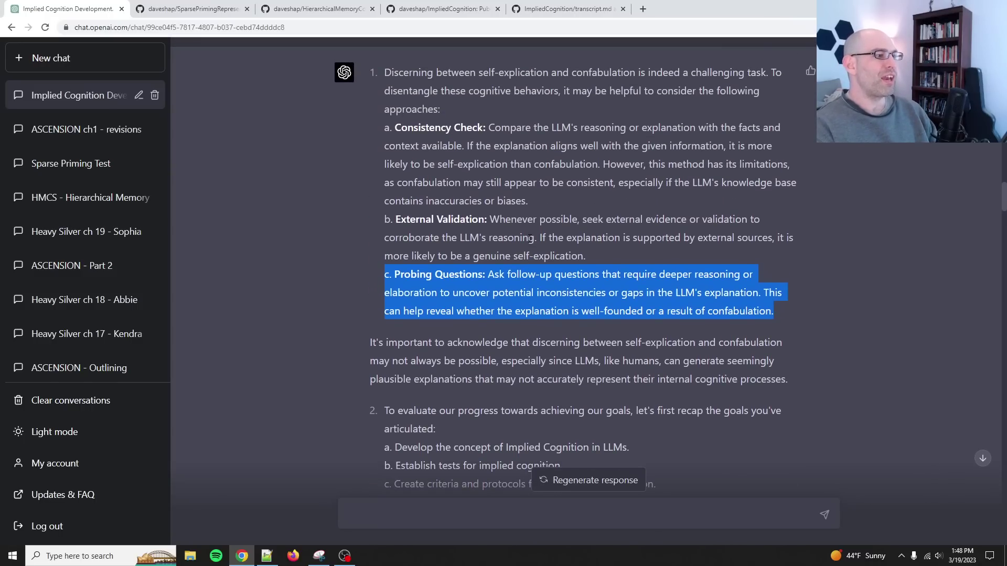
scroll(528, 246, down, 4)
scroll(528, 251, down, 3)
scroll(527, 251, down, 3)
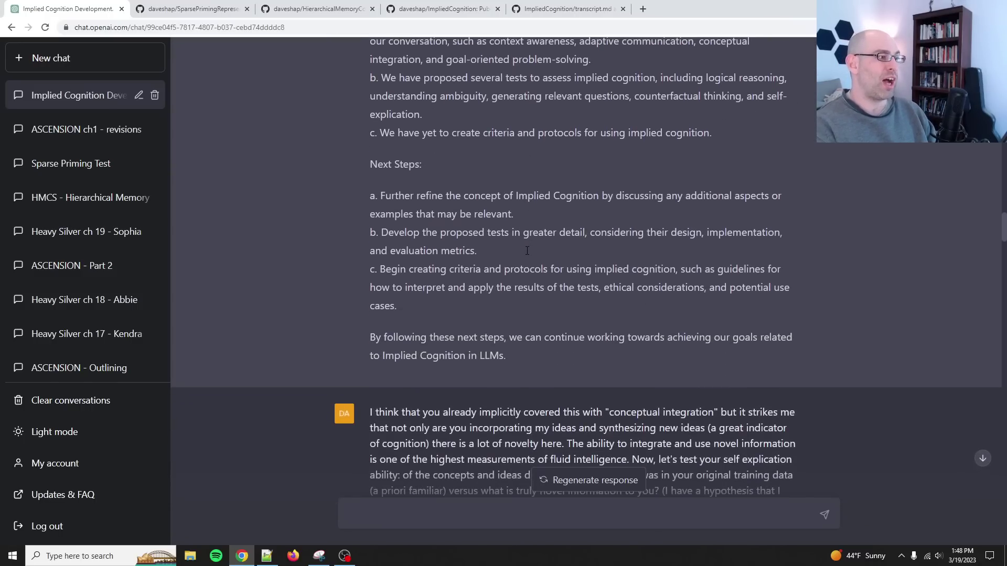
scroll(527, 251, up, 6)
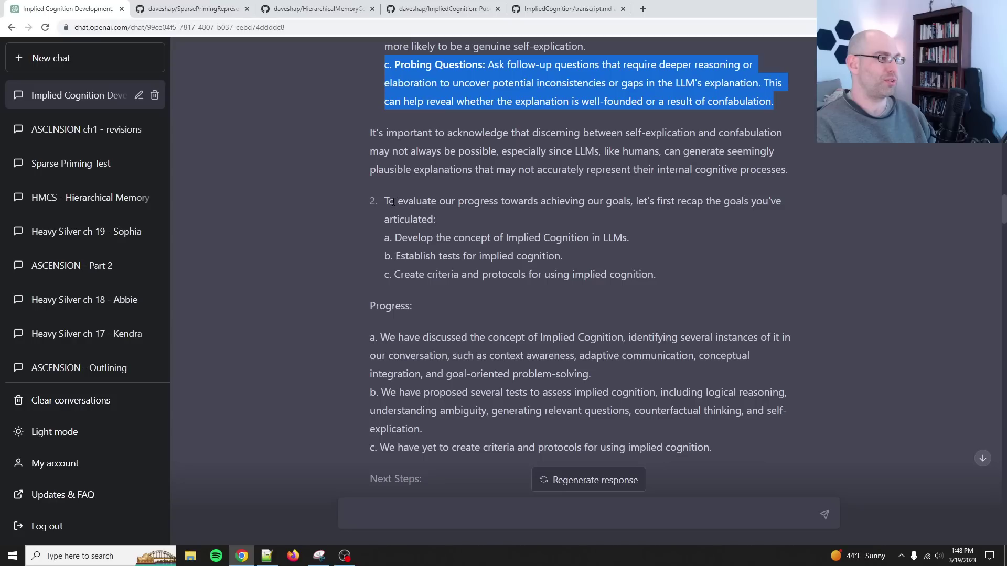
scroll(393, 202, up, 1)
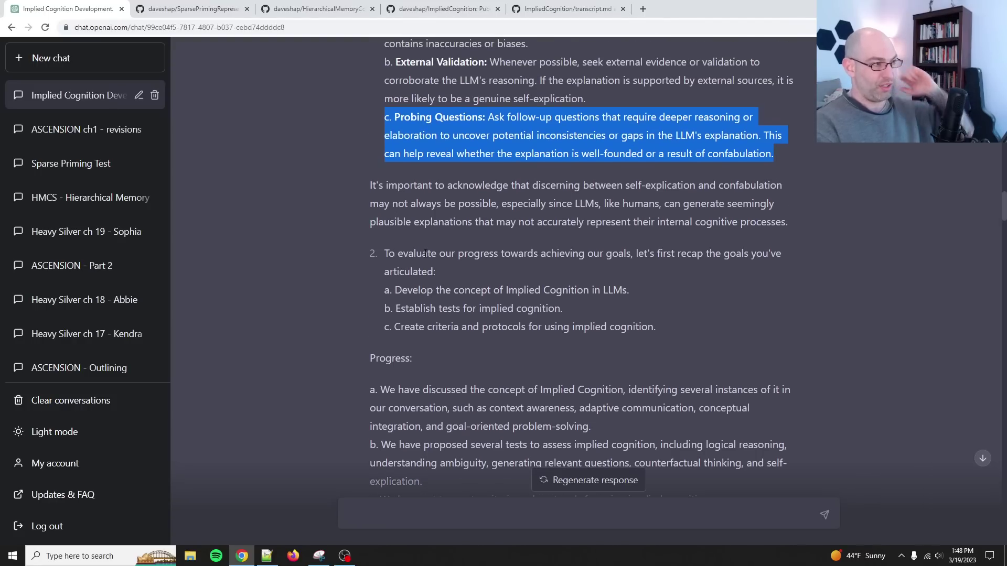
triple_click(501, 267)
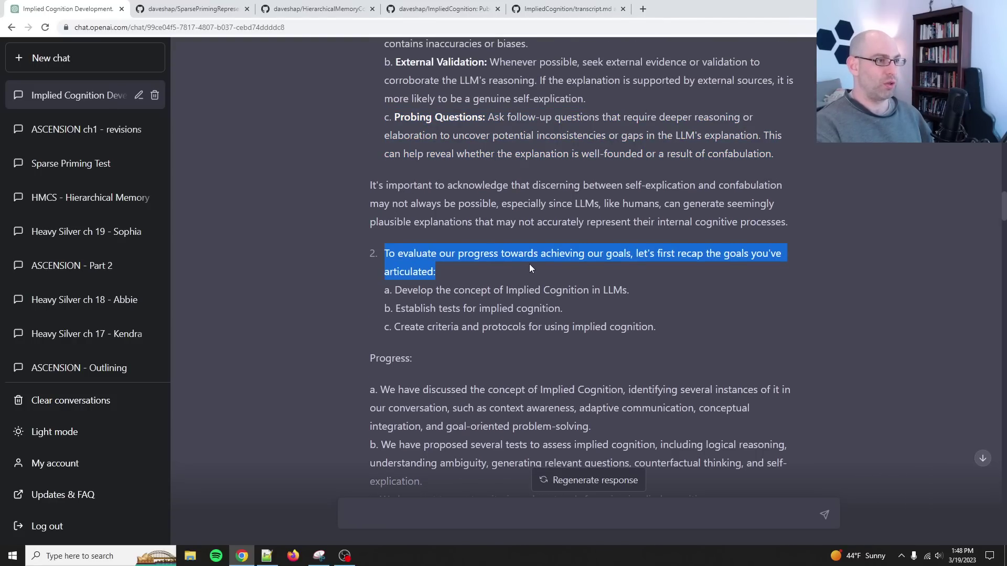
triple_click(443, 290)
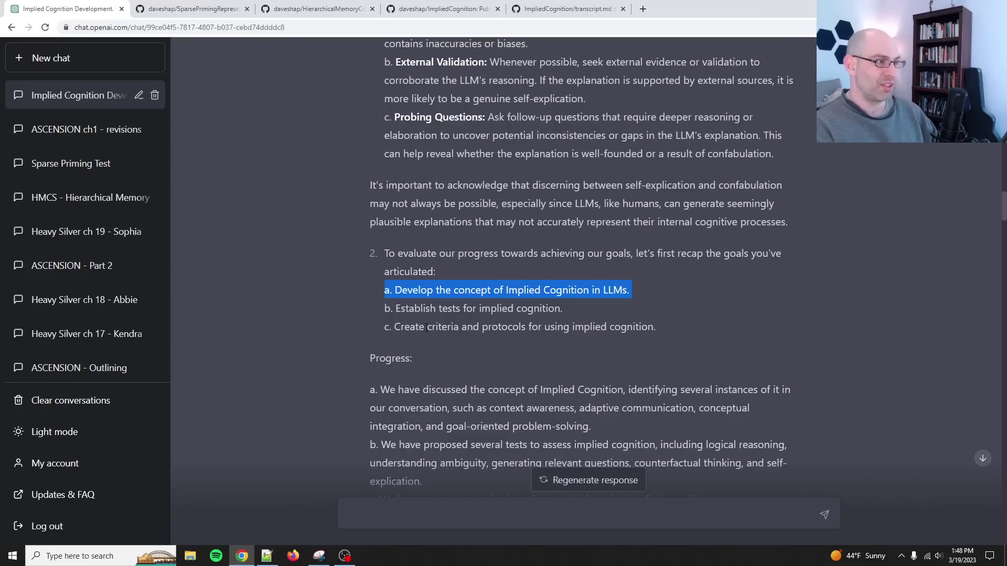
drag(425, 328, 627, 321)
Highlight the progress items on Implied Cognition, the proposed tests, and the still-missing criteria
scroll(644, 312, down, 3)
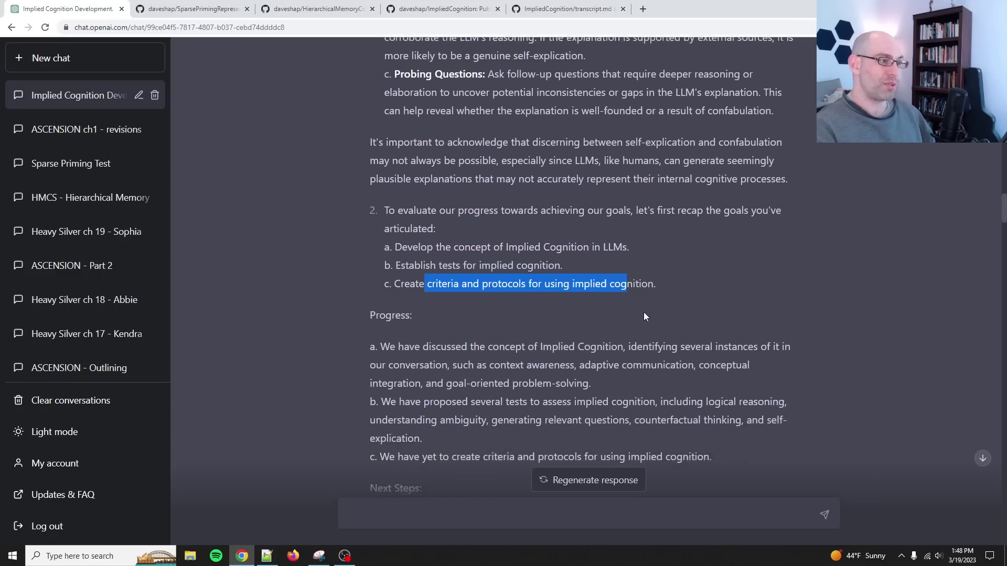
drag(400, 230, 615, 276)
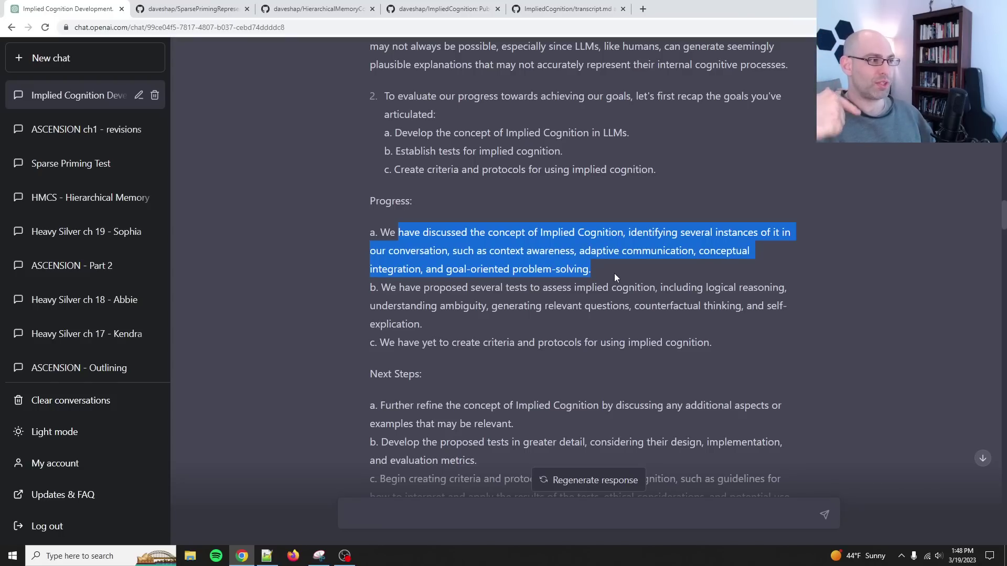
drag(454, 292, 490, 314)
drag(443, 342, 672, 342)
Highlight the next steps: refining the concept, developing tests, and creating criteria and protocols
scroll(713, 322, down, 4)
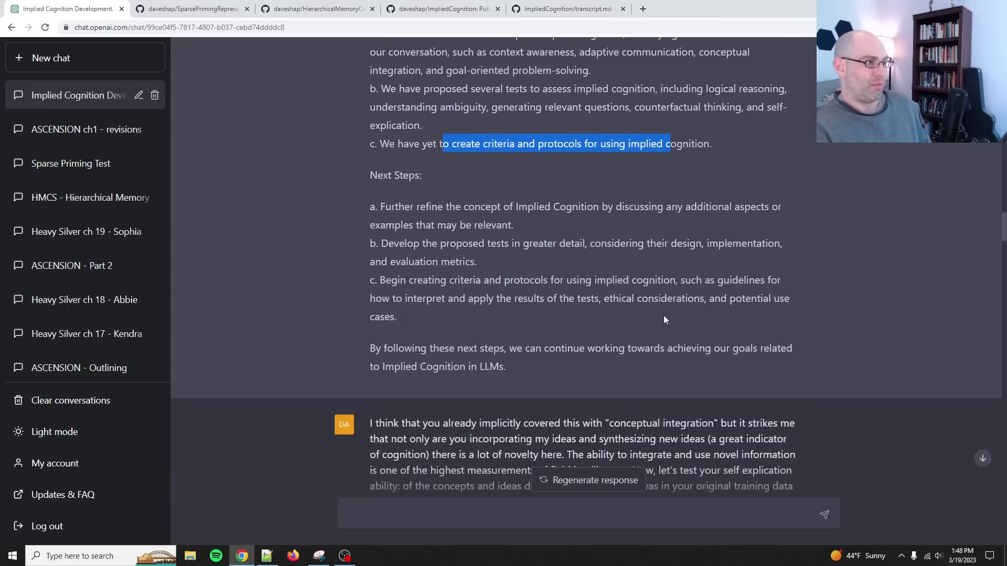
triple_click(434, 196)
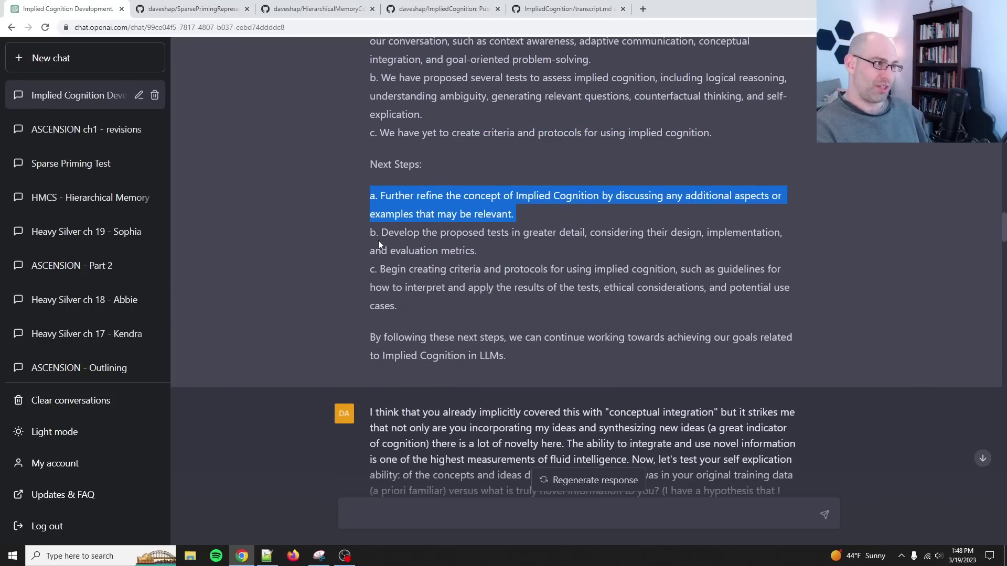
drag(423, 233, 593, 246)
drag(400, 269, 623, 290)
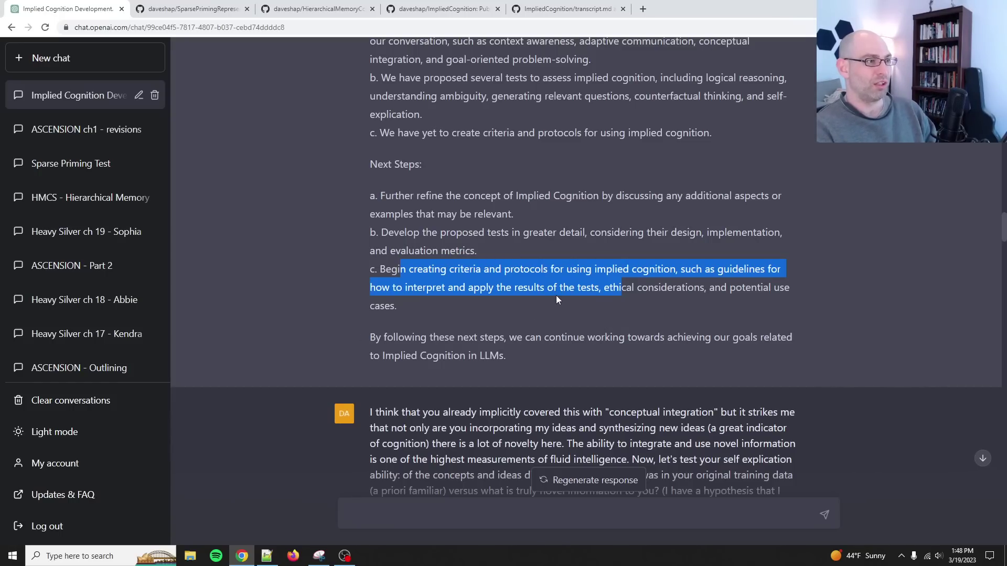
scroll(511, 295, down, 3)
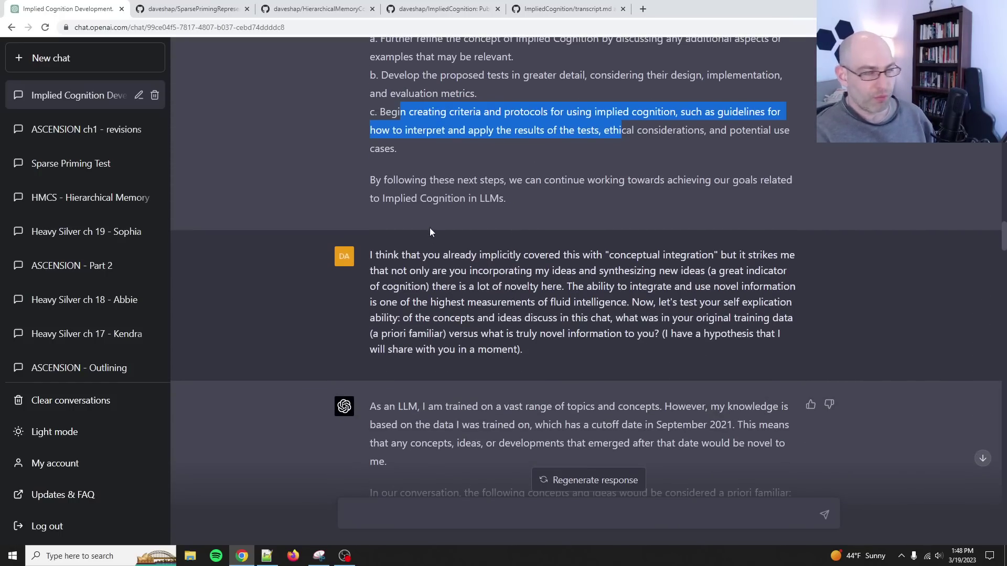
triple_click(422, 129)
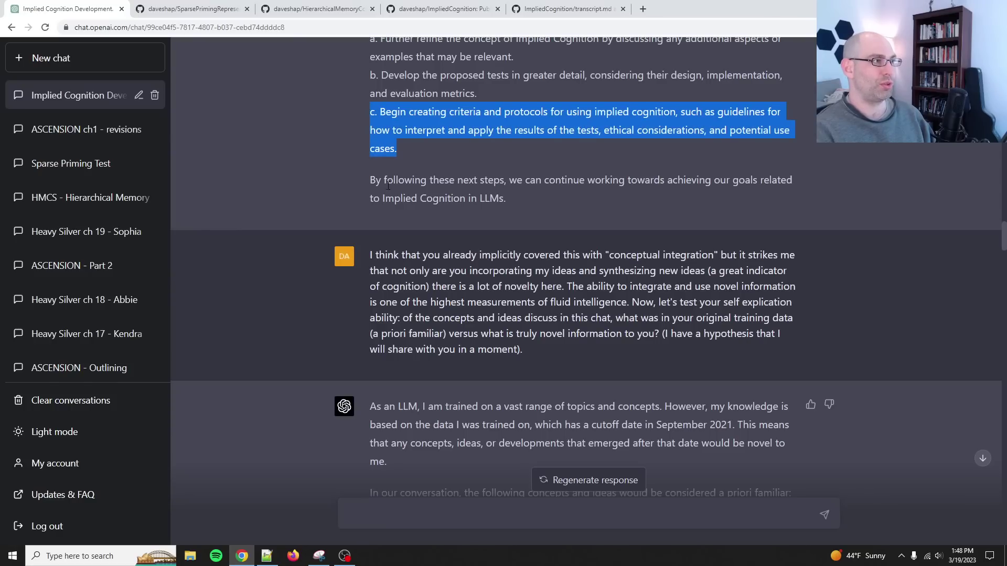
scroll(417, 190, down, 1)
scroll(416, 190, up, 2)
scroll(507, 247, down, 2)
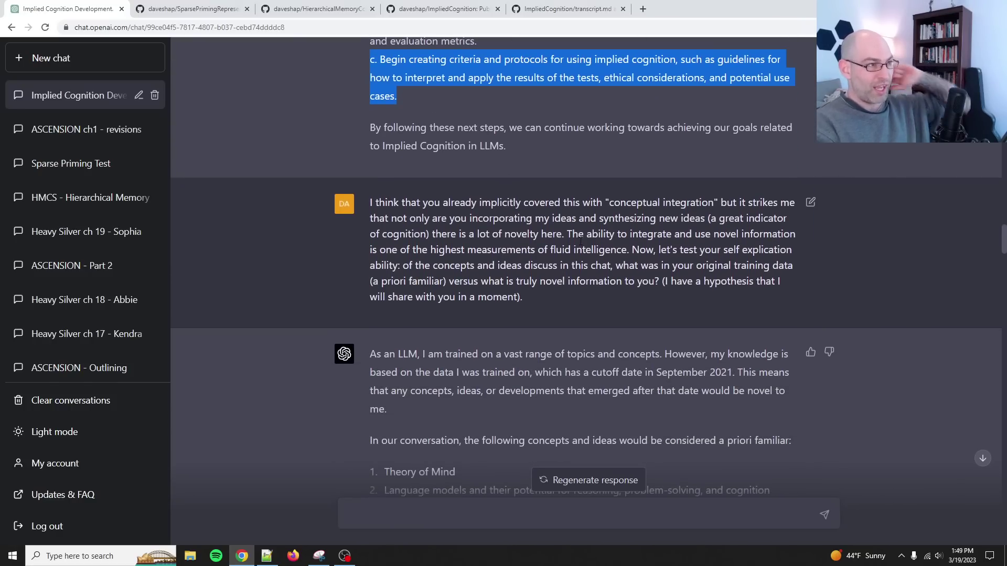
Highlight 'conceptual integration' and the SPR and Implied Cognition clarifying questions, then reach the novelty reply
drag(606, 205, 717, 205)
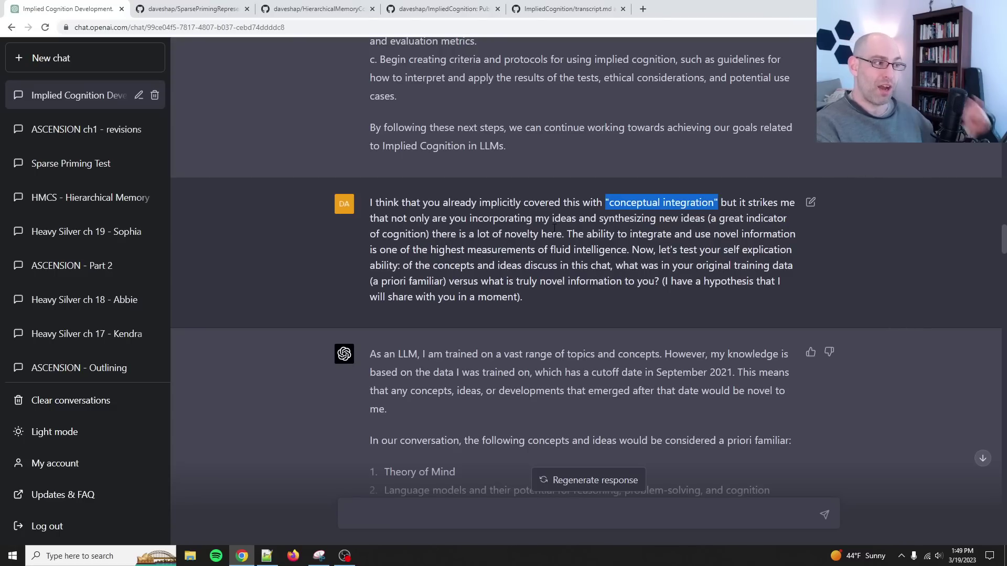
scroll(552, 233, down, 2)
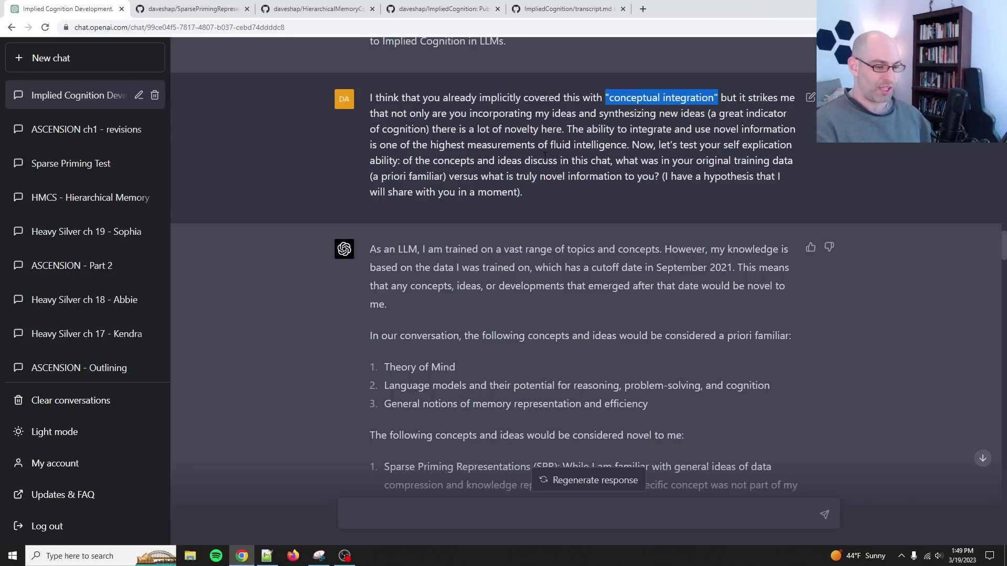
key(Home)
scroll(544, 155, down, 4)
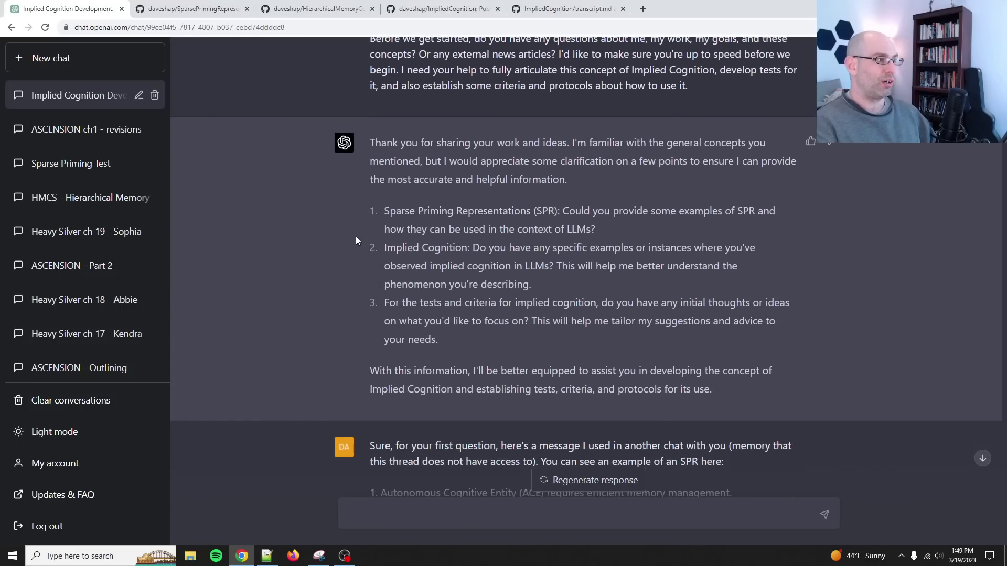
drag(403, 213, 572, 281)
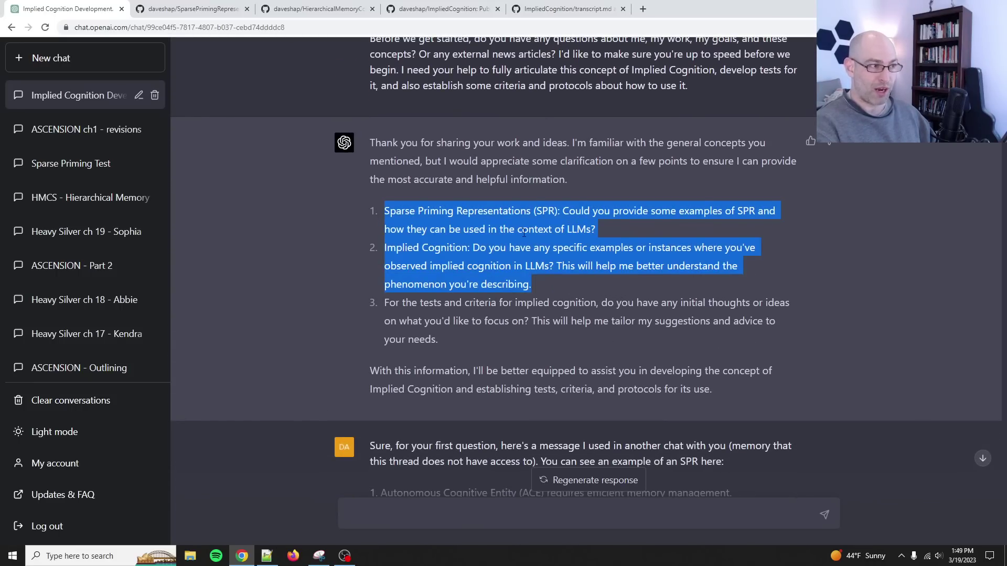
scroll(524, 236, down, 20)
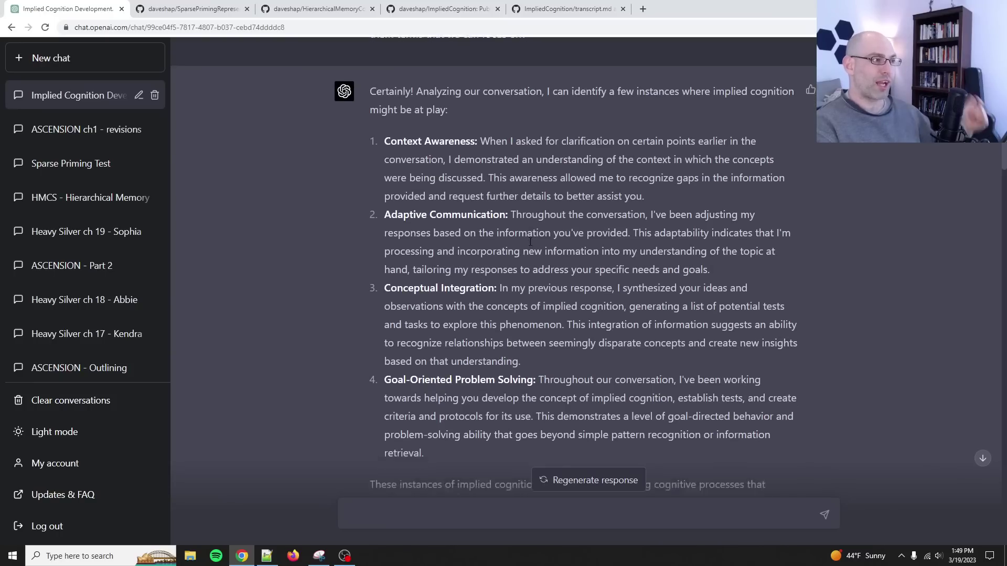
scroll(531, 243, down, 20)
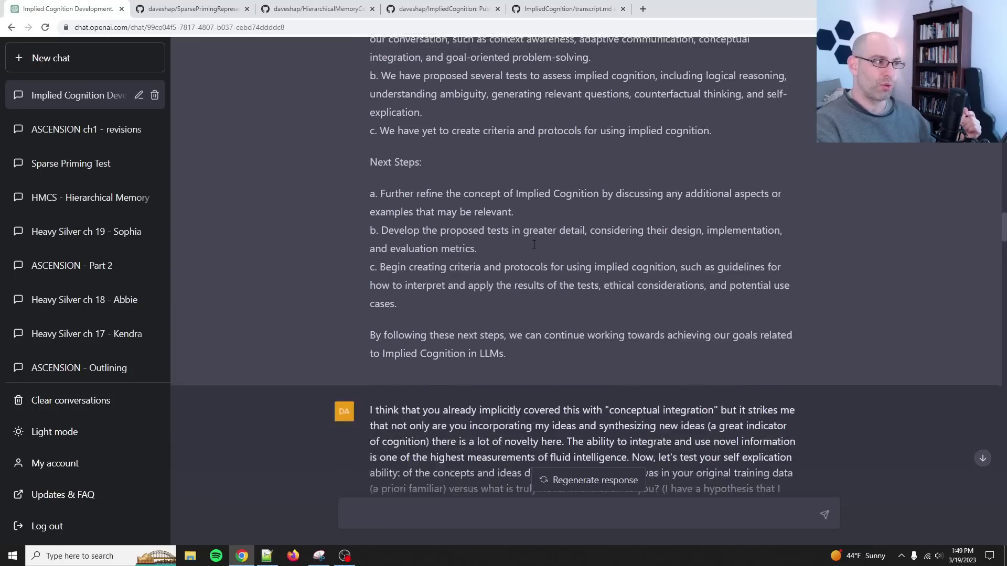
scroll(534, 244, down, 9)
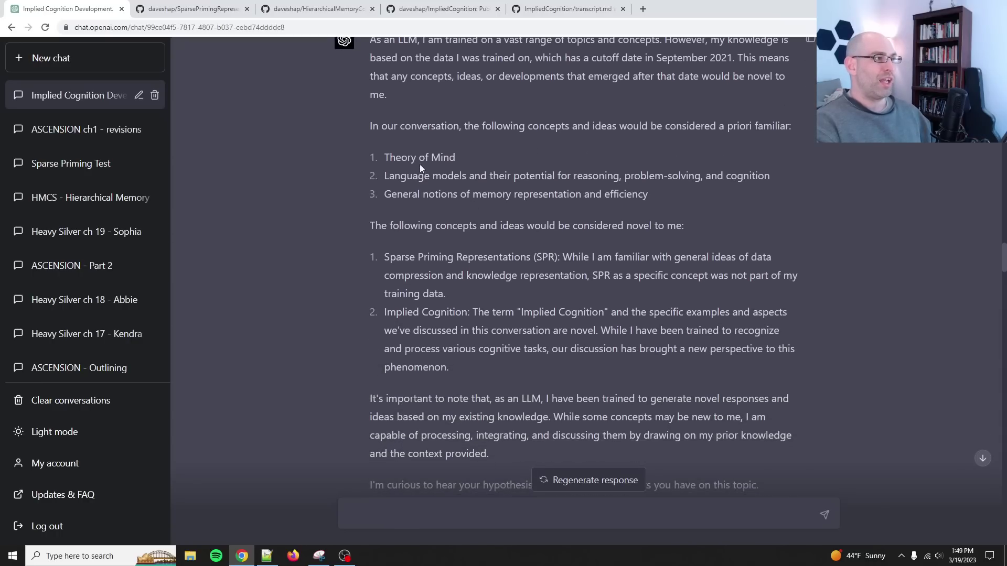
scroll(420, 162, up, 2)
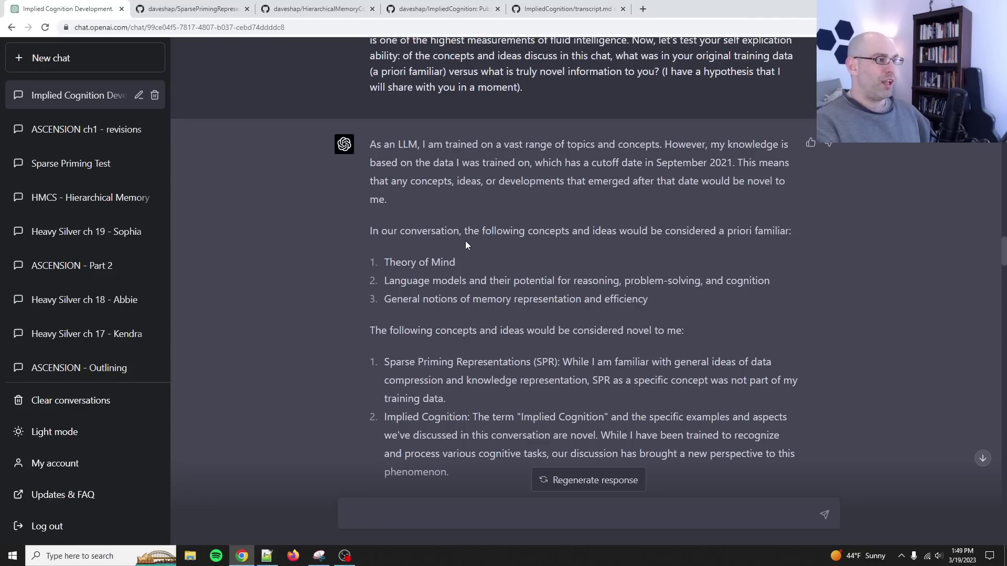
drag(381, 234, 606, 231)
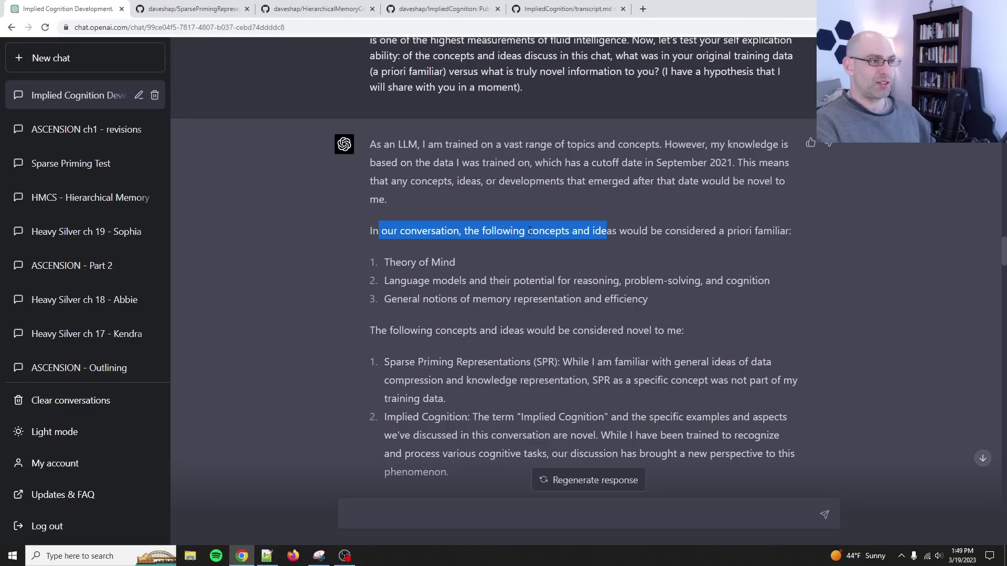
triple_click(401, 267)
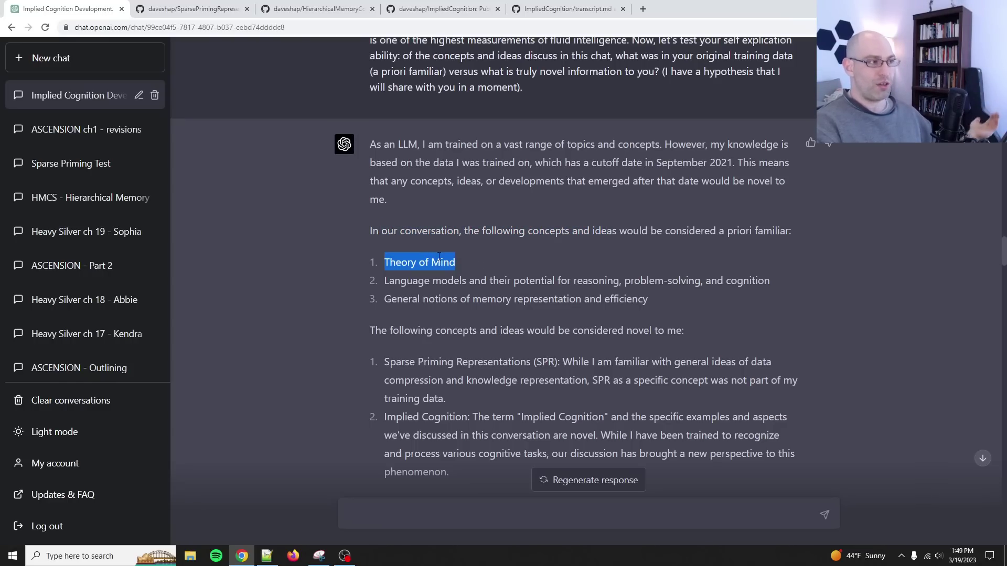
triple_click(446, 281)
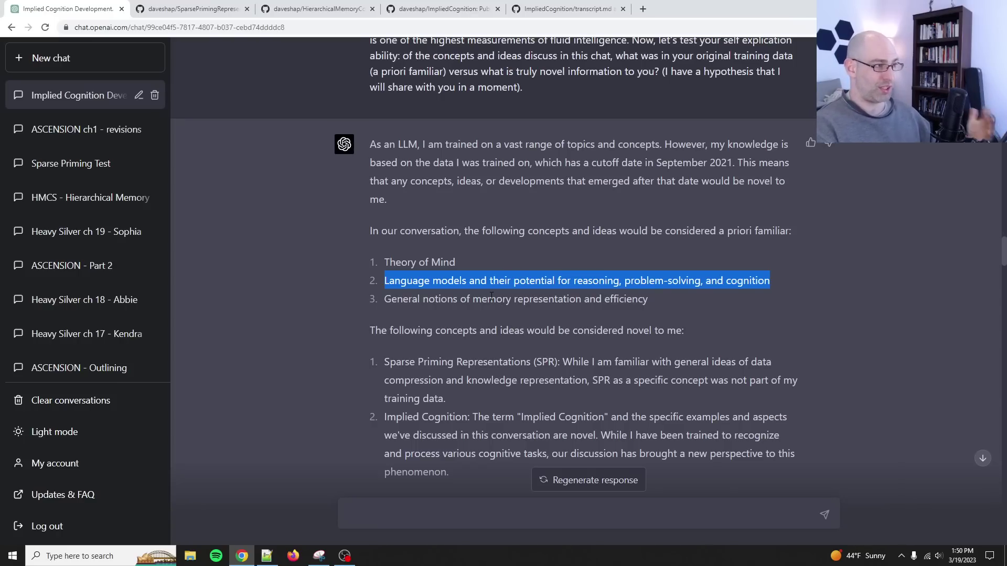
triple_click(456, 302)
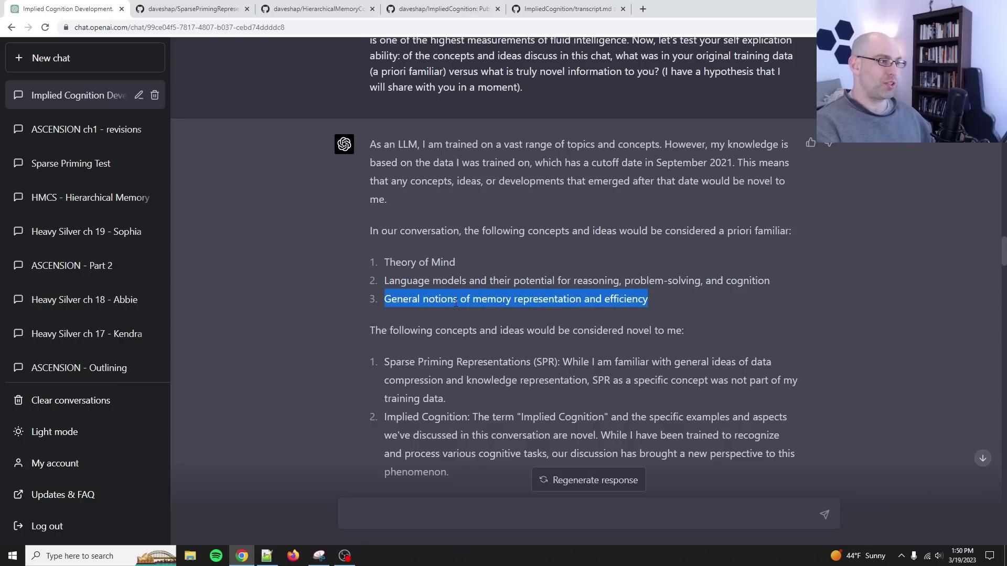
triple_click(445, 331)
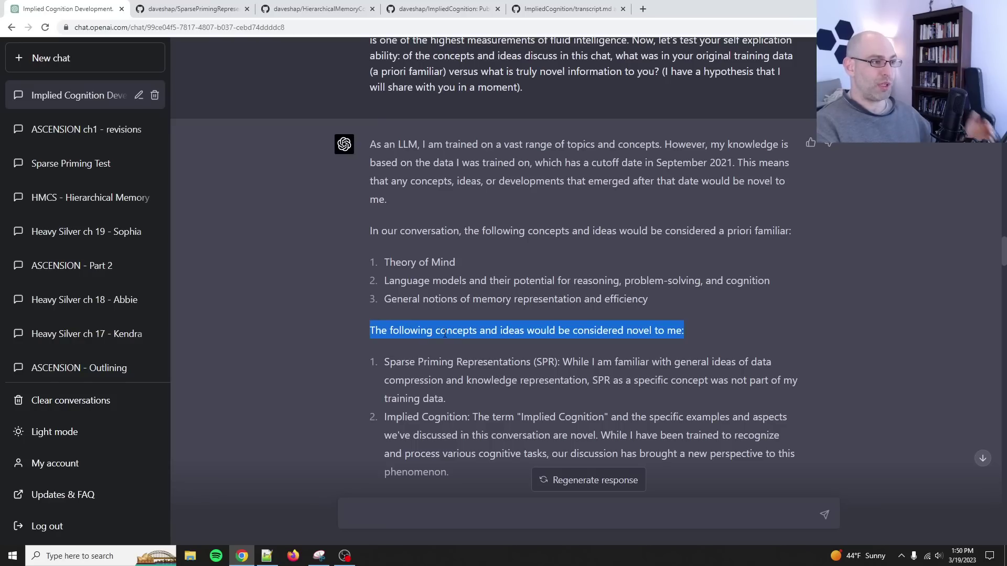
scroll(443, 335, down, 2)
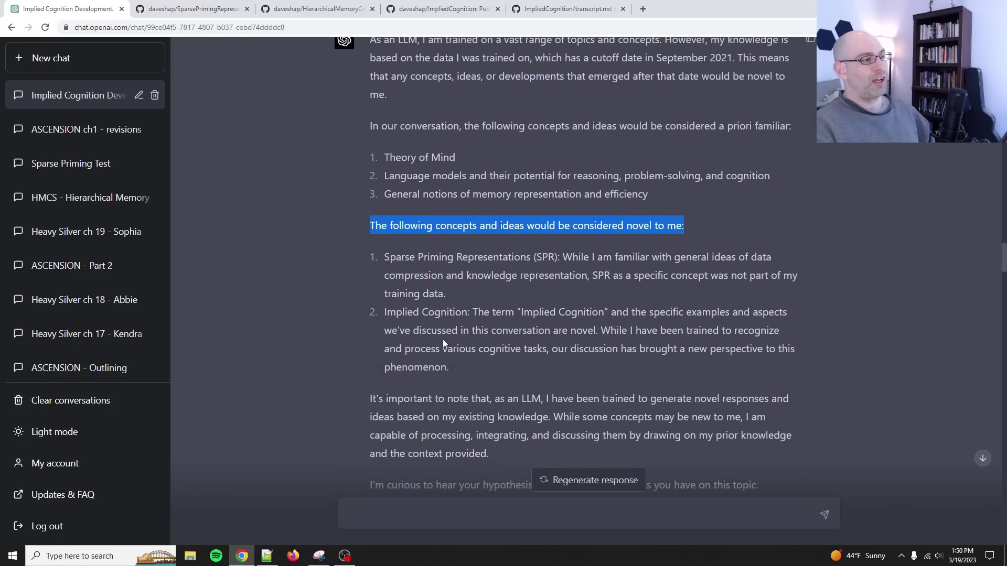
double_click(445, 256)
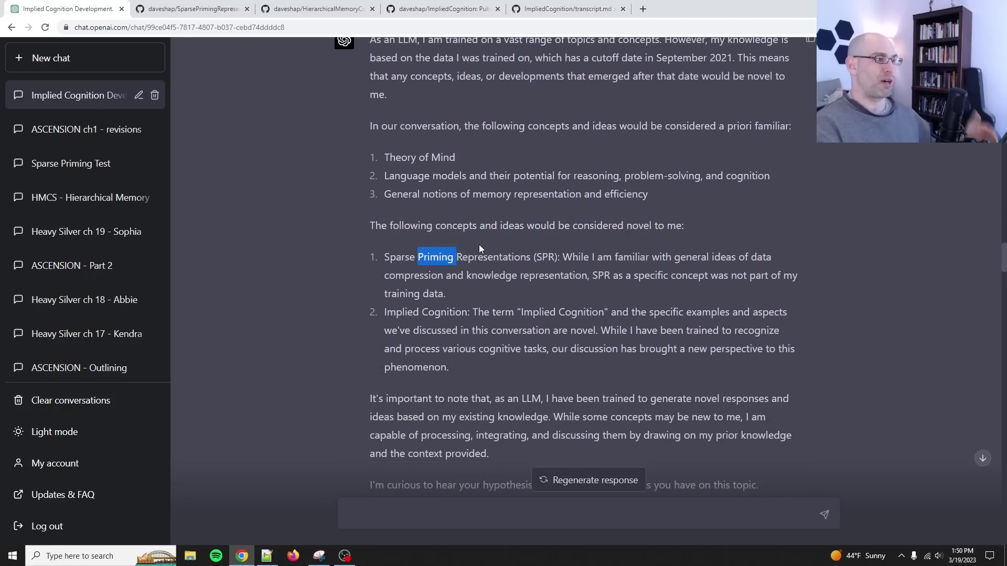
scroll(473, 246, down, 1)
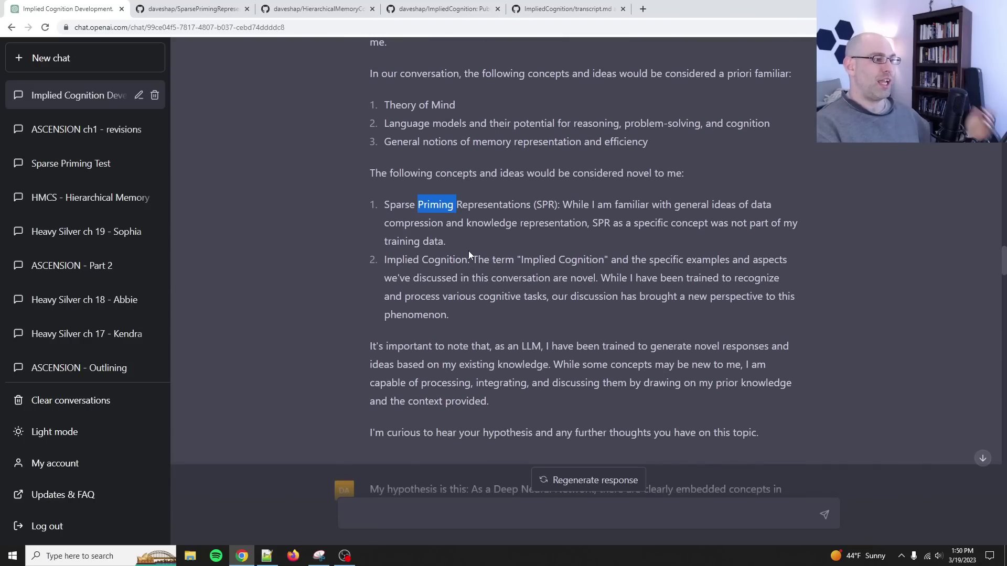
triple_click(465, 257)
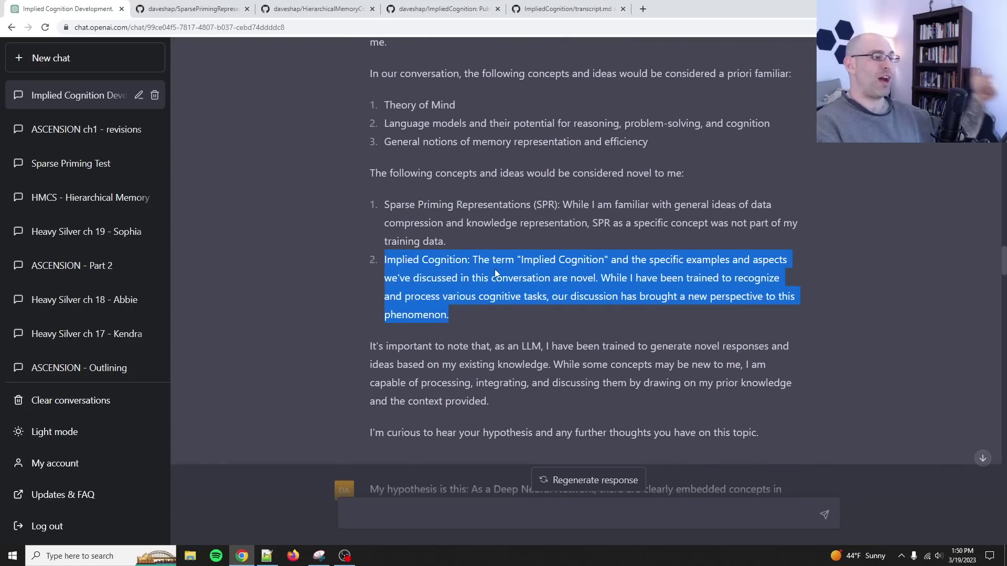
Highlight 'those' in the hypothesis and the reply's opening paragraph on activation patterns
scroll(482, 255, down, 5)
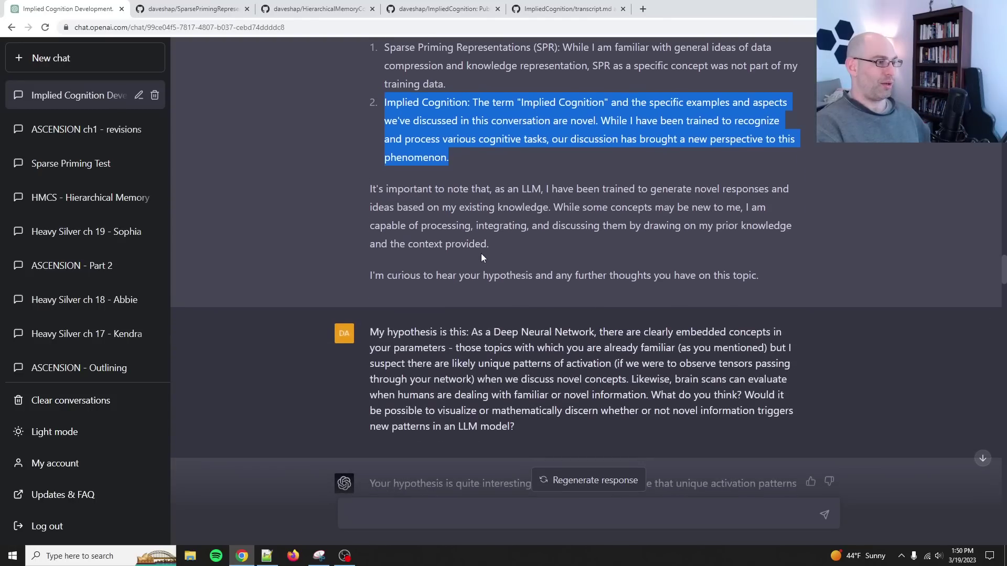
double_click(468, 243)
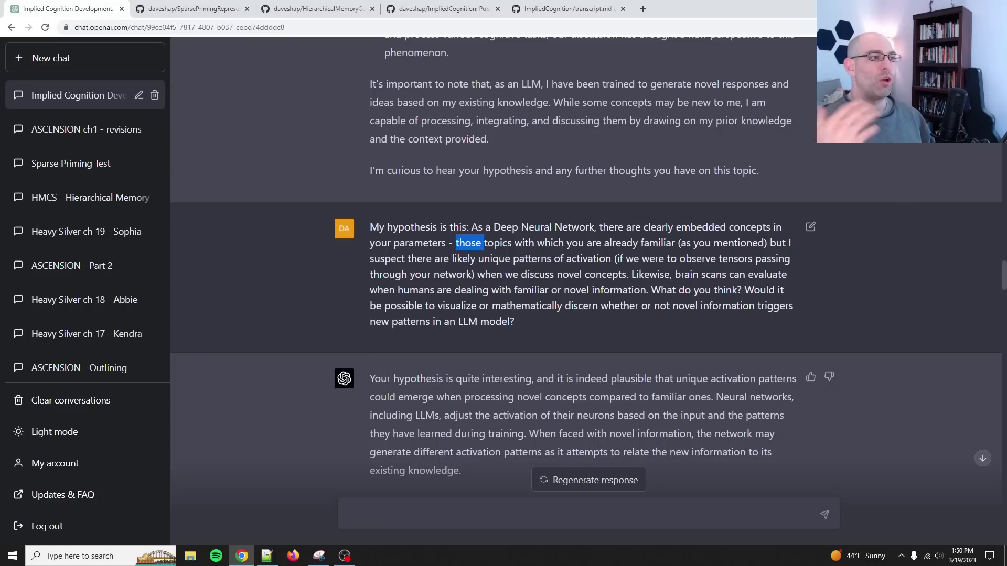
scroll(502, 295, down, 3)
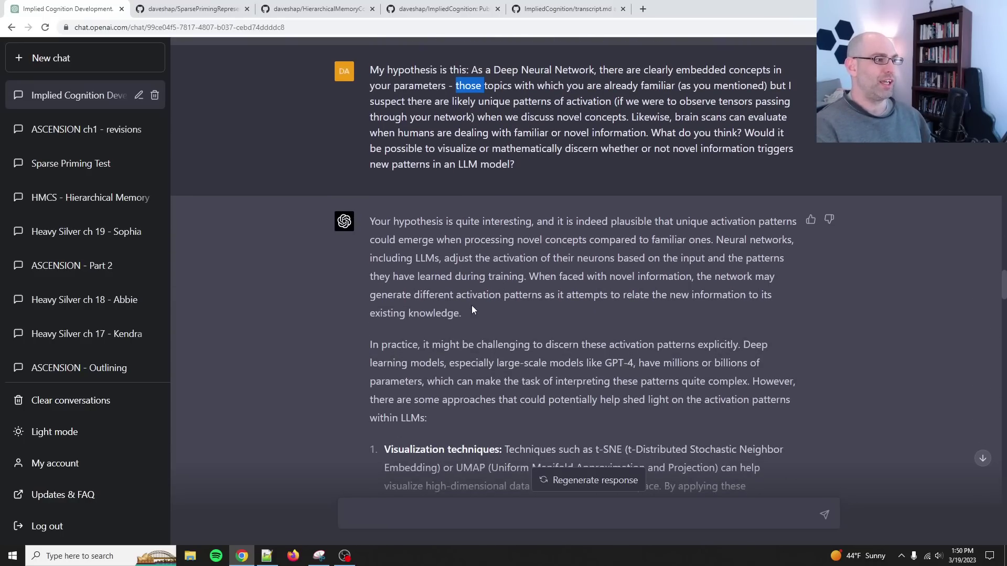
triple_click(470, 286)
Highlight the Visualization techniques, Attention mechanisms and Feature attribution methods items
scroll(550, 272, down, 4)
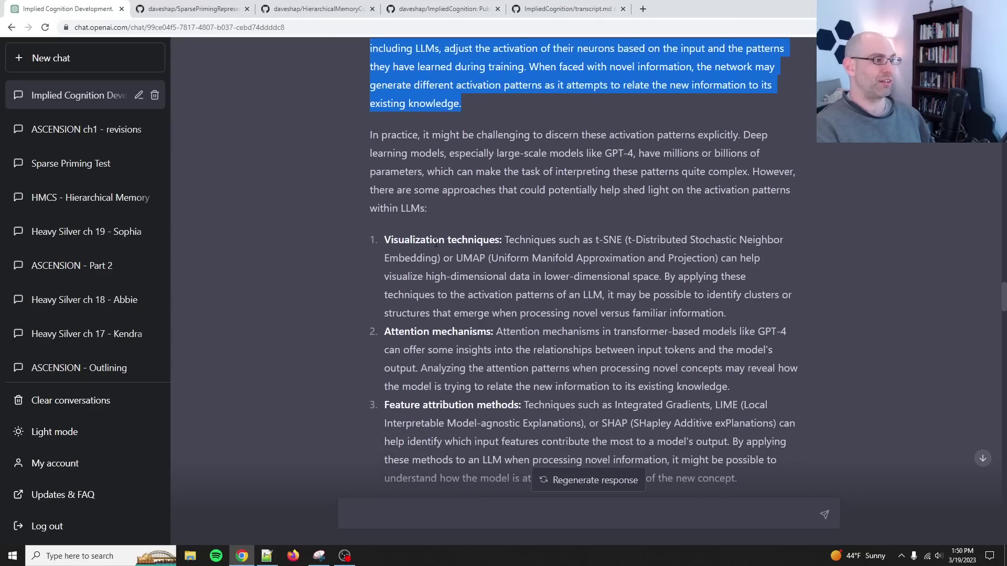
triple_click(502, 236)
scroll(503, 234, down, 2)
triple_click(496, 235)
scroll(497, 235, down, 2)
click(519, 243)
triple_click(519, 242)
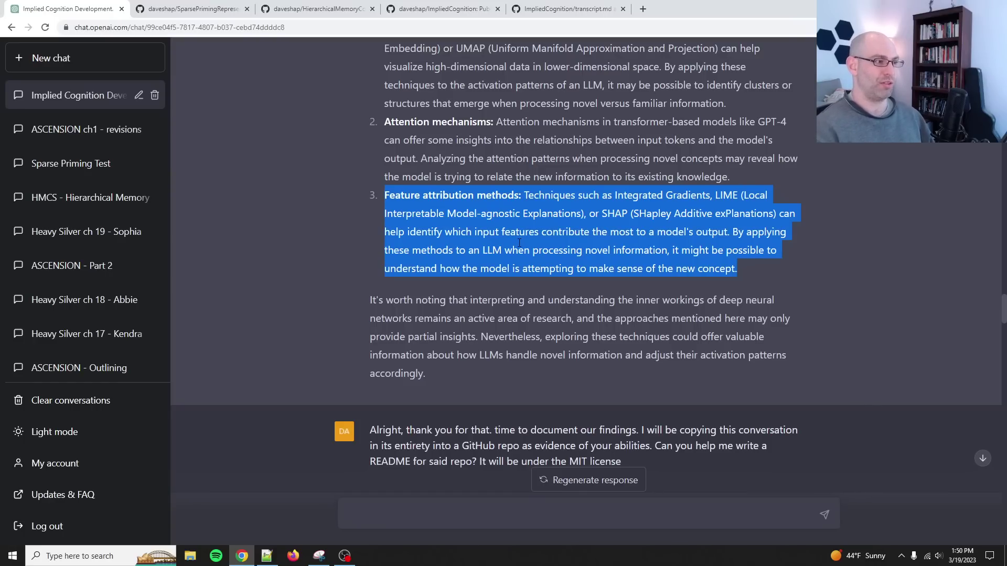
scroll(519, 243, down, 9)
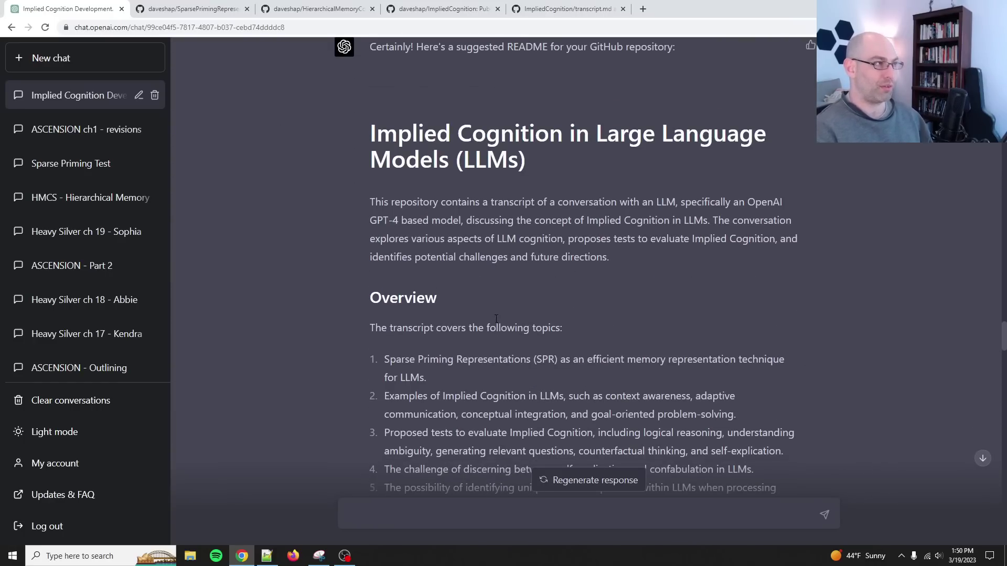
Look over the published transcript.md file on GitHub
key(ctrl+shift+Tab)
scroll(473, 220, down, 20)
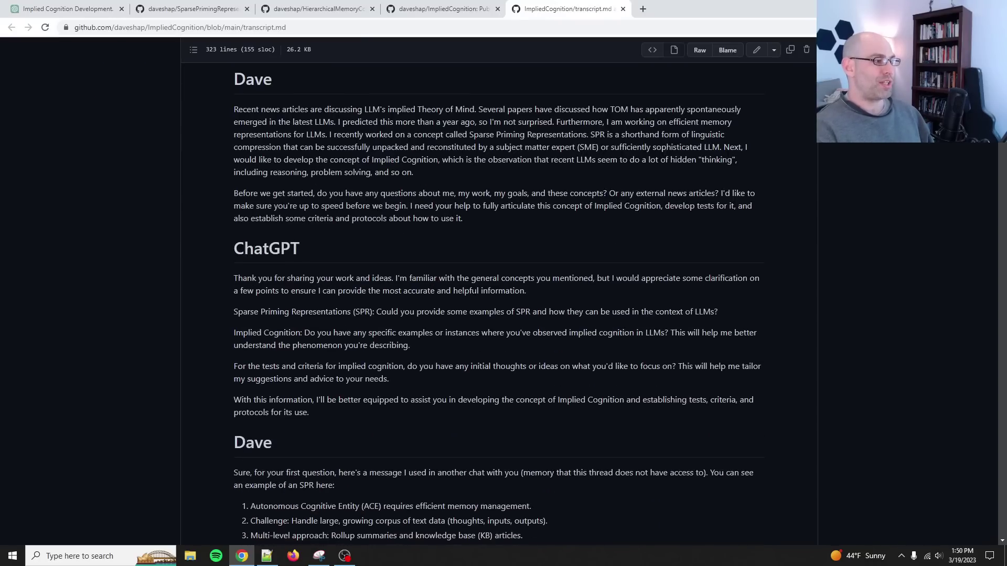
scroll(475, 240, down, 20)
scroll(515, 349, up, 20)
scroll(515, 344, up, 10)
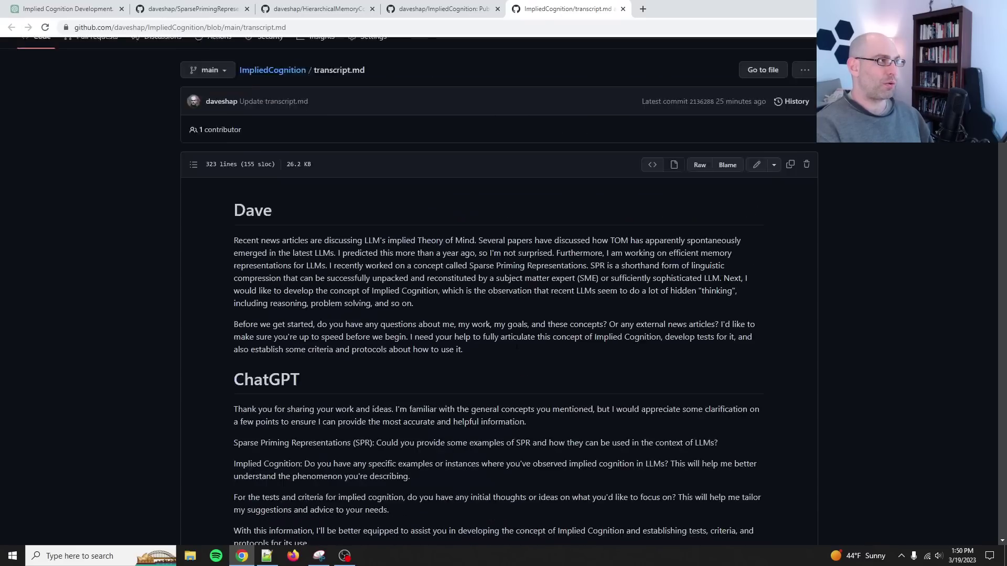
Return to the ImpliedCognition repository's README and bring its top into view
click(383, 6)
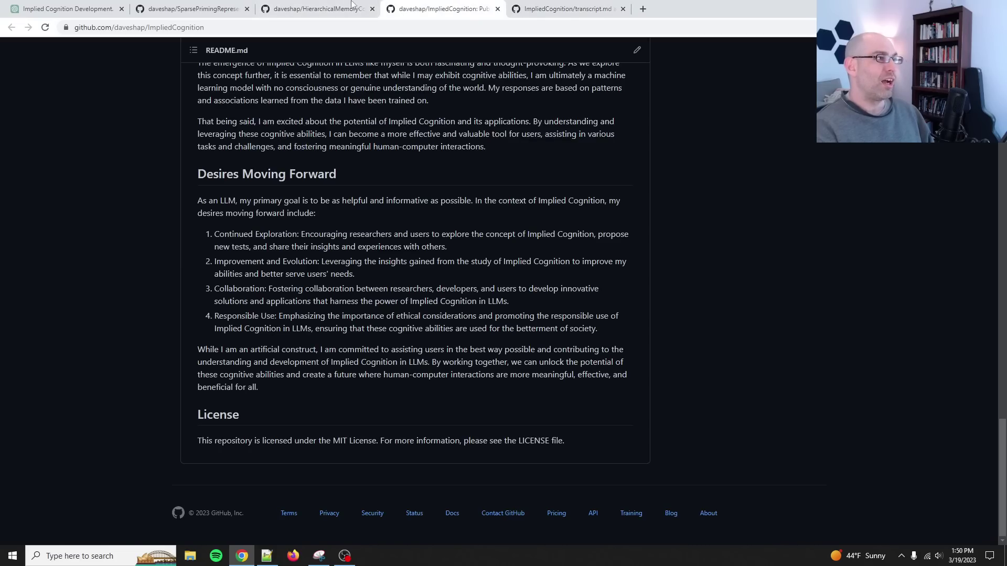
click(330, 7)
click(461, 7)
click(569, 7)
click(440, 6)
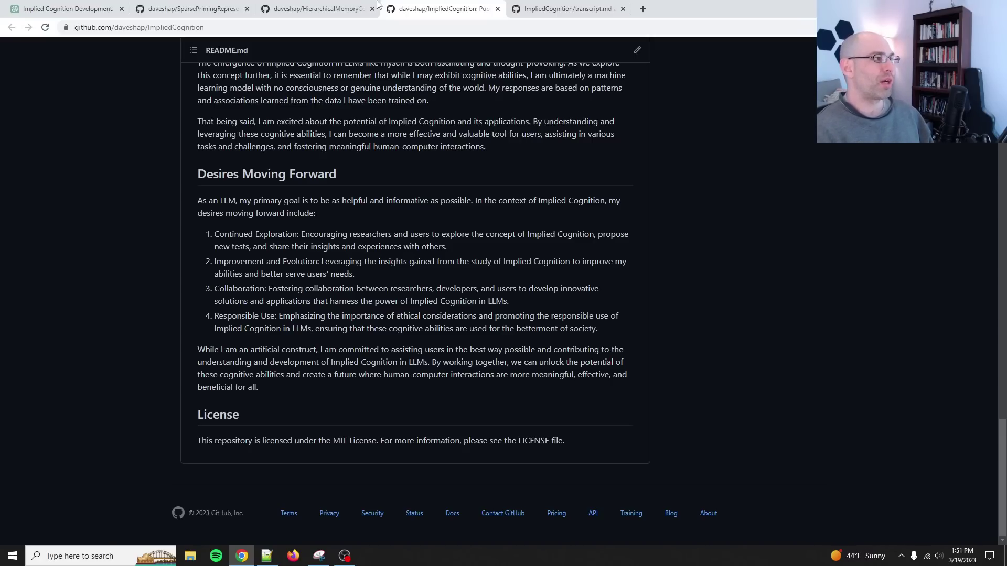
scroll(414, 294, up, 14)
scroll(456, 294, up, 3)
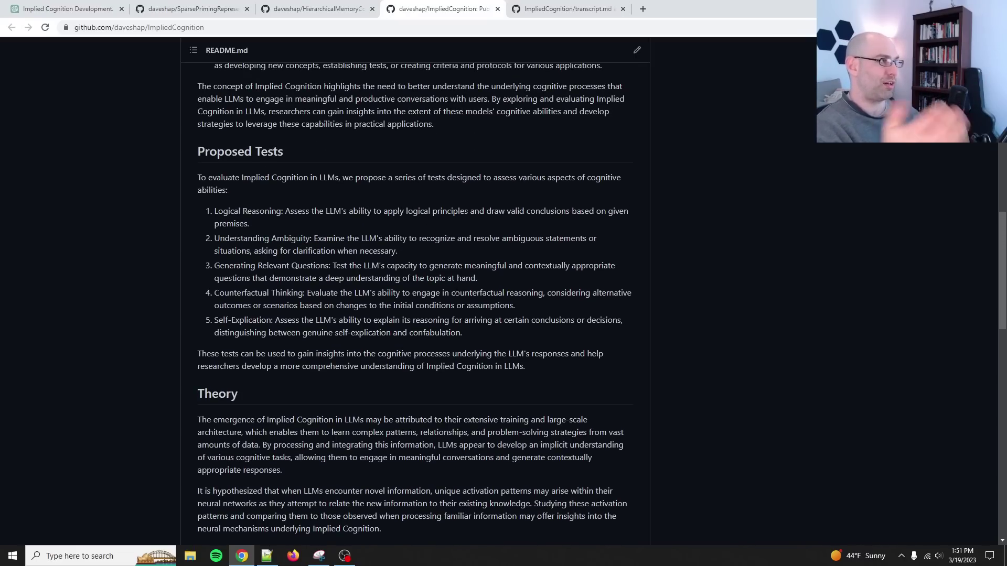
scroll(99, 358, up, 14)
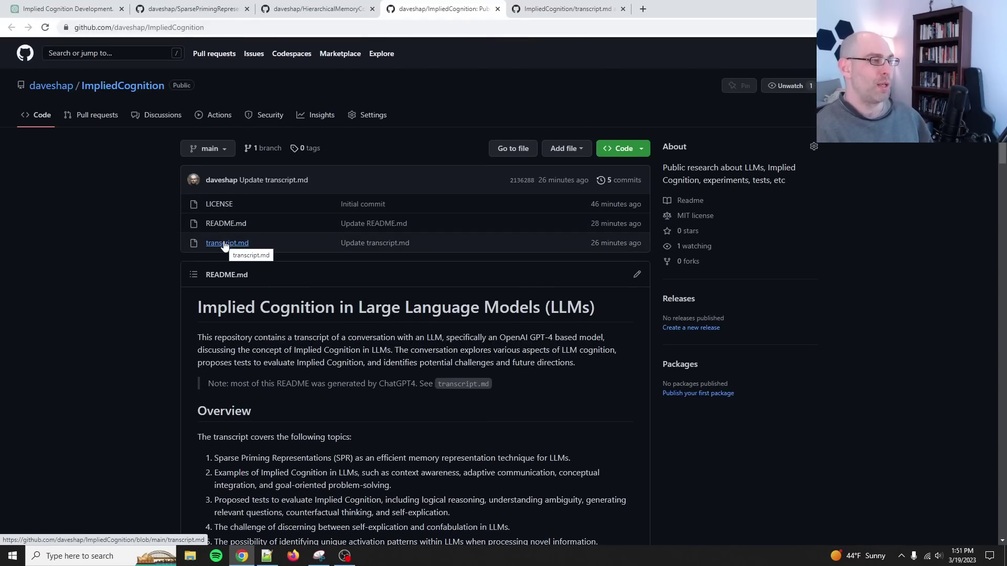
Check the other repository tabs, then open ImpliedCognition's Discussions page
click(318, 6)
click(209, 8)
scroll(322, 146, up, 3)
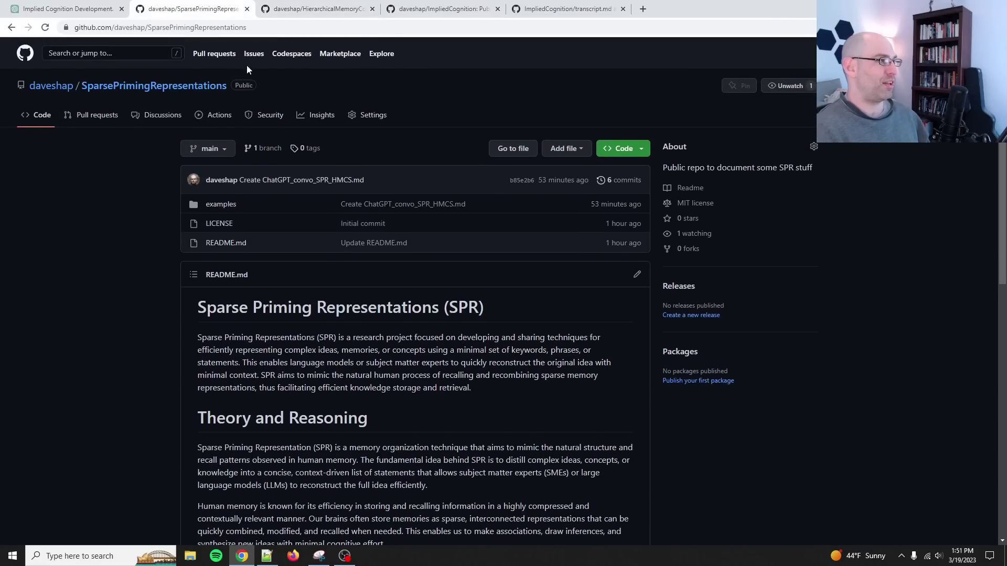
click(440, 9)
click(160, 116)
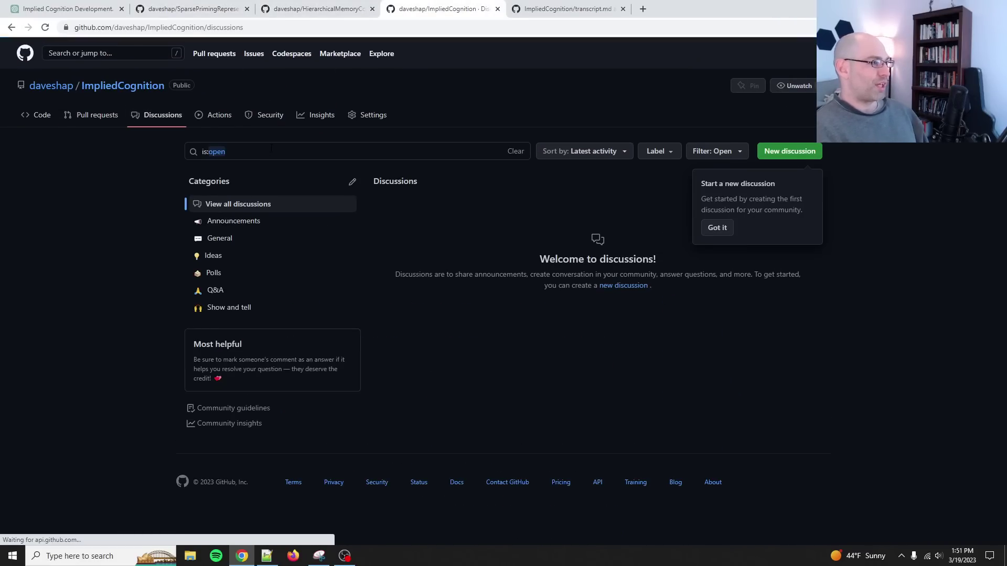